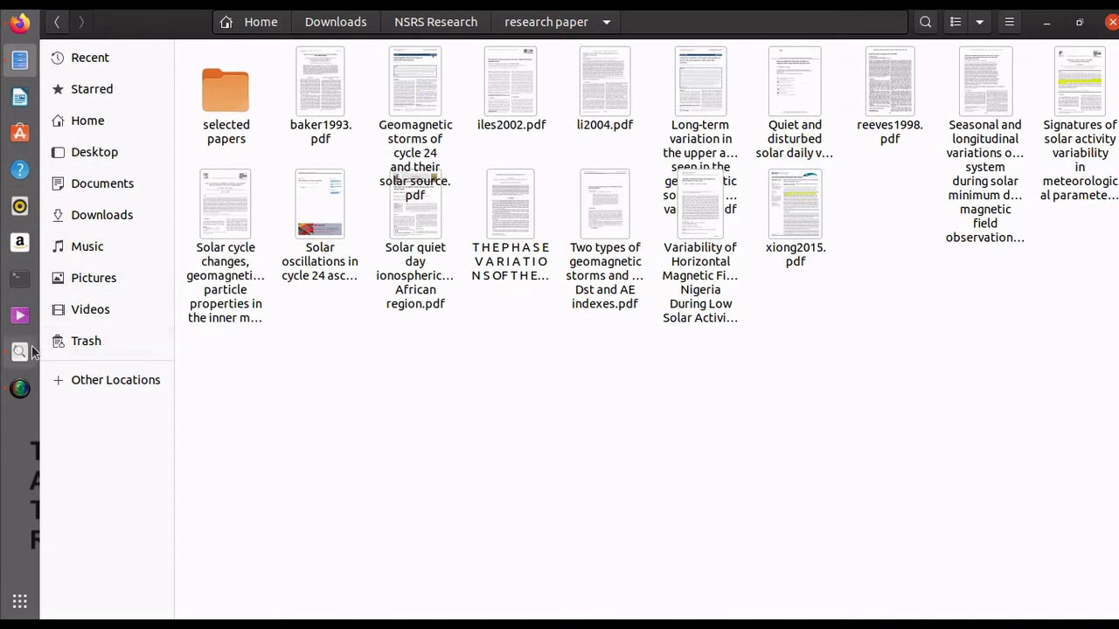
Step: Switch to the open solar cycle PDF in Document Viewer and review the title, authors and abstract on its first page
left_click(26, 352)
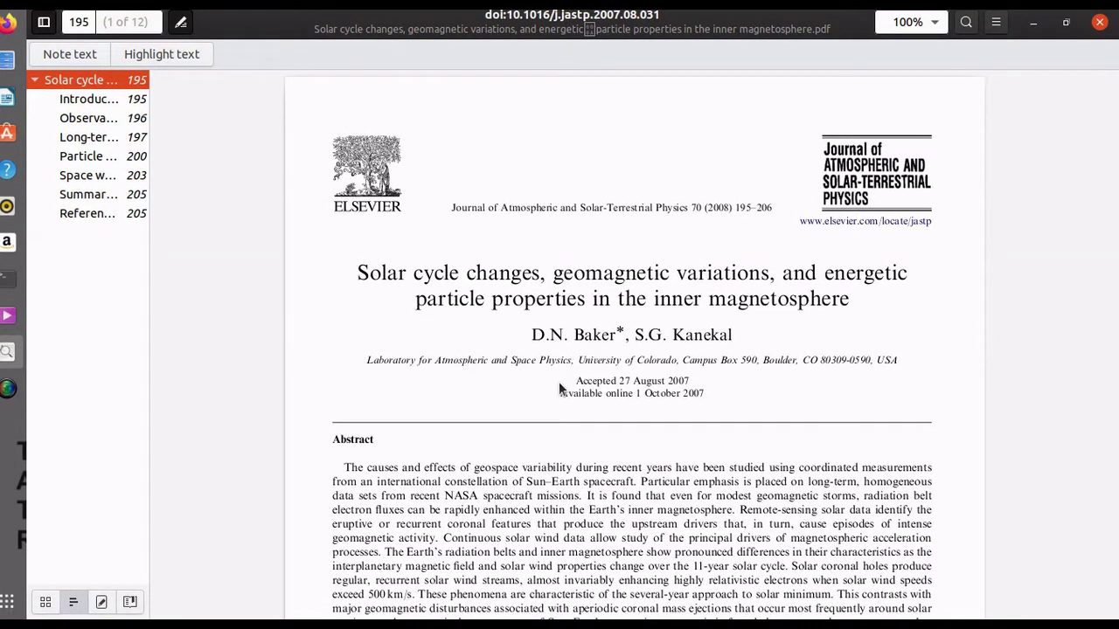
scroll(558, 381, "down", 5)
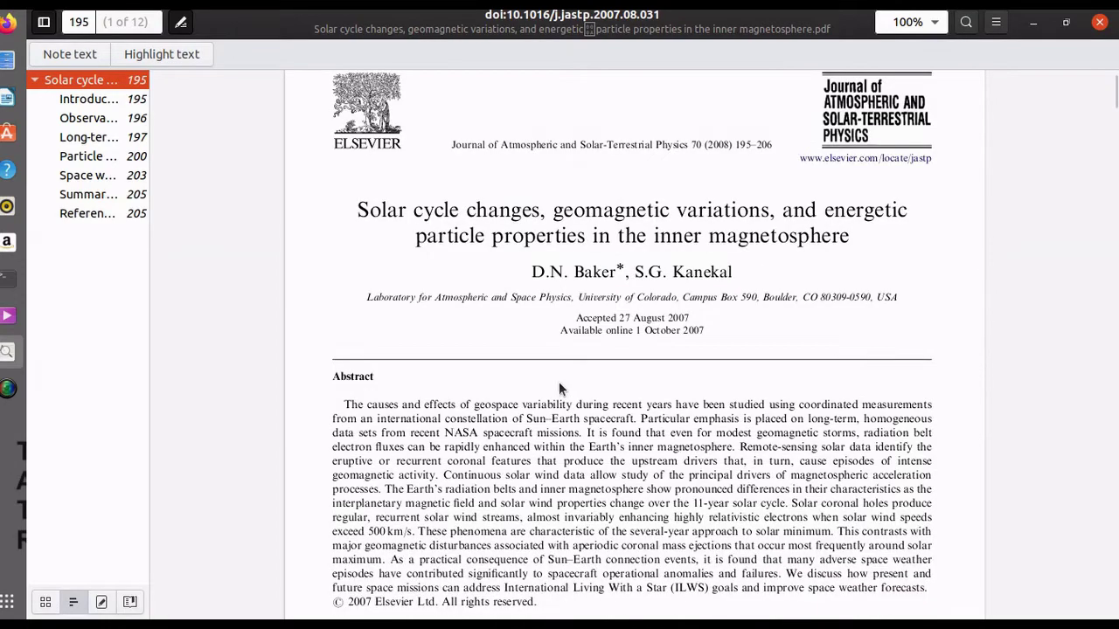
scroll(559, 384, "up", 5)
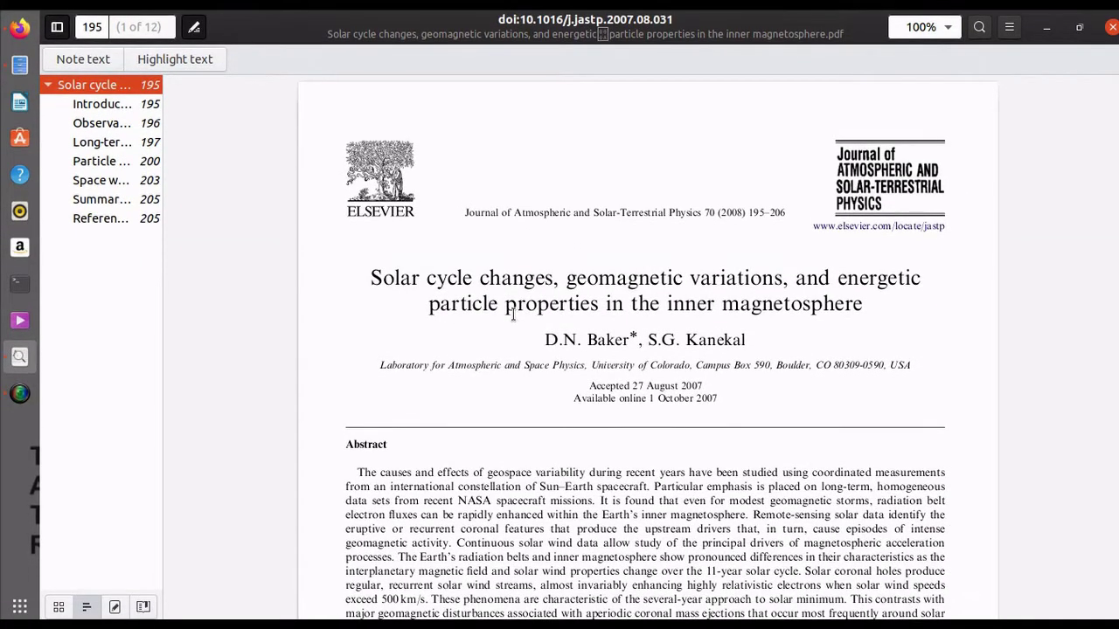
scroll(487, 314, "down", 1)
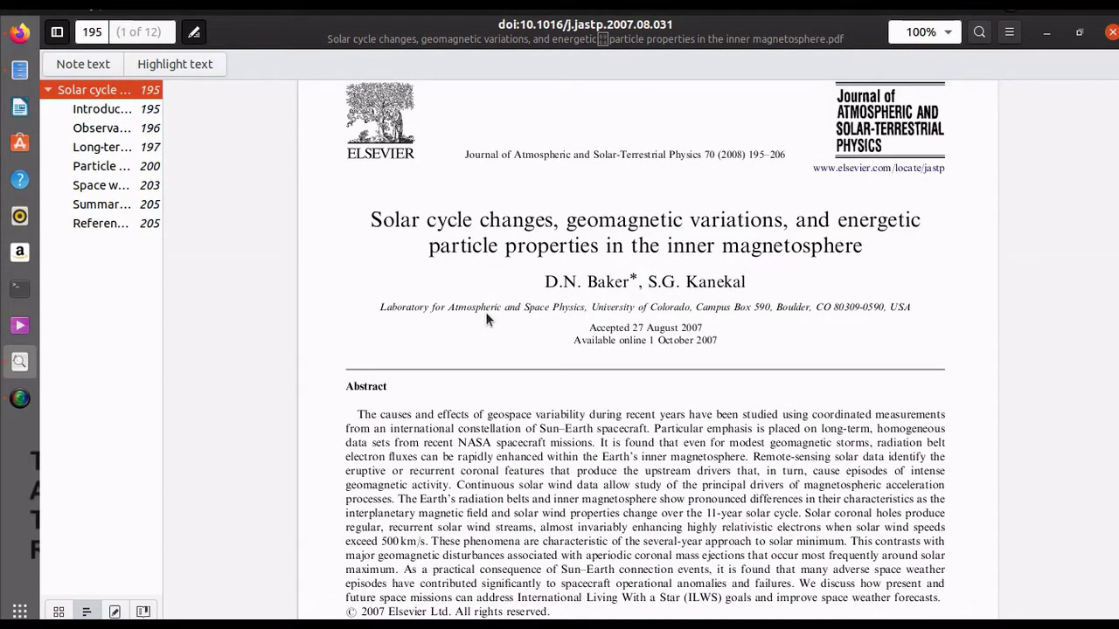
scroll(487, 316, "up", 1)
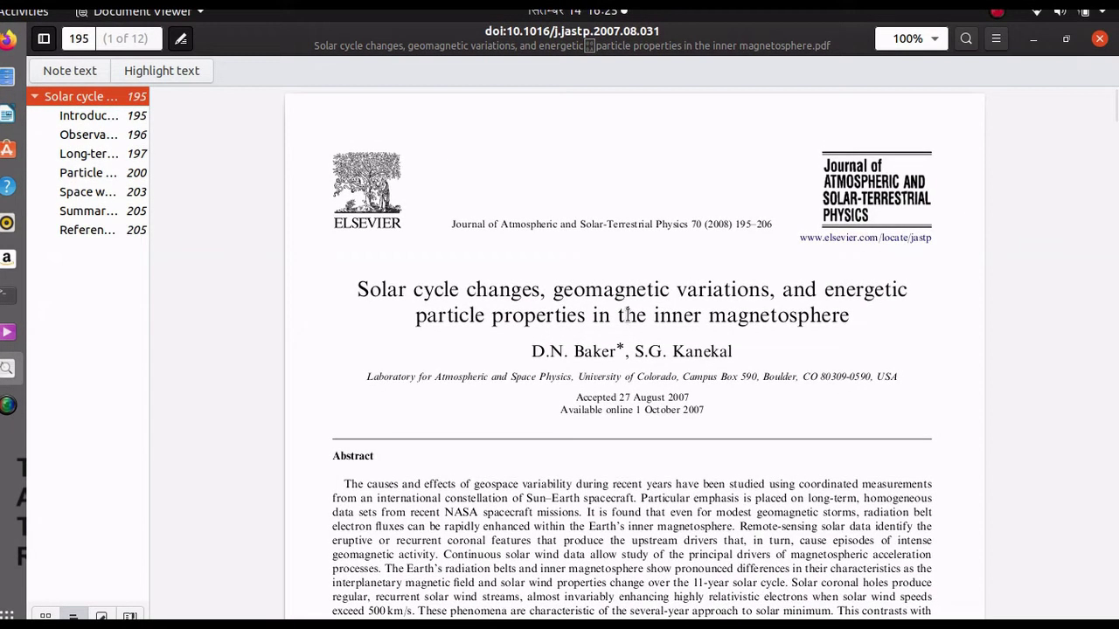
scroll(627, 316, "down", 1)
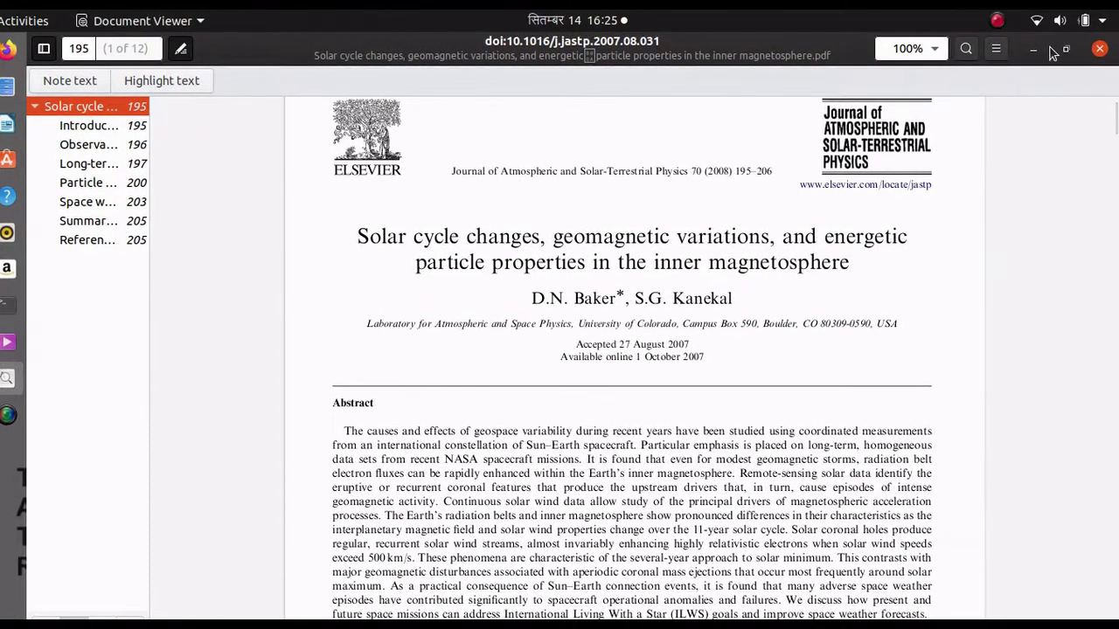
left_click(1033, 22)
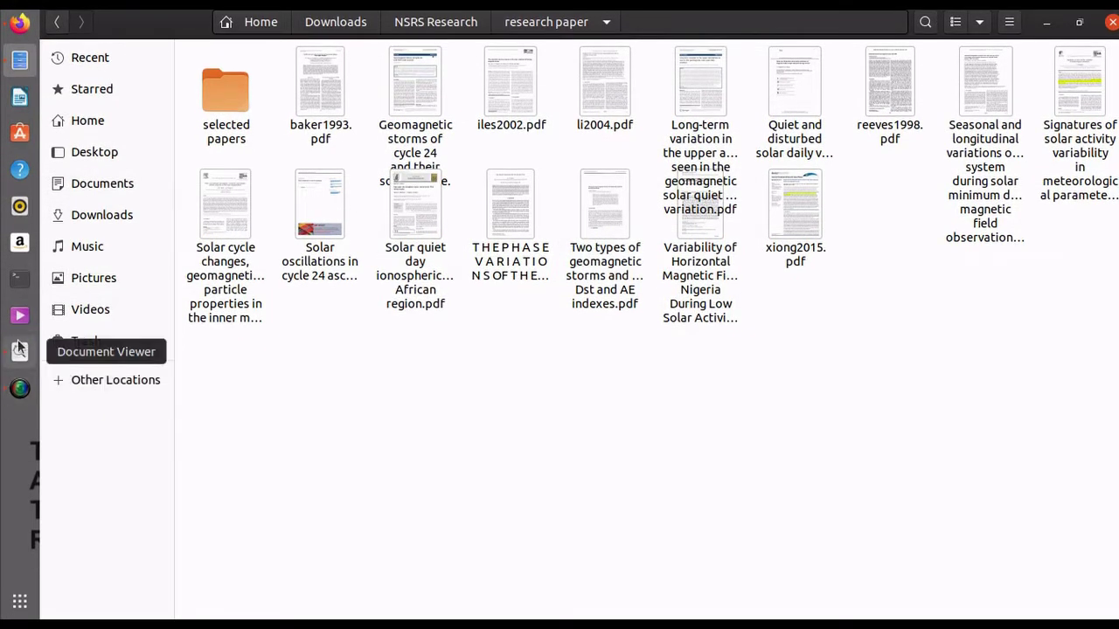
left_click(20, 350)
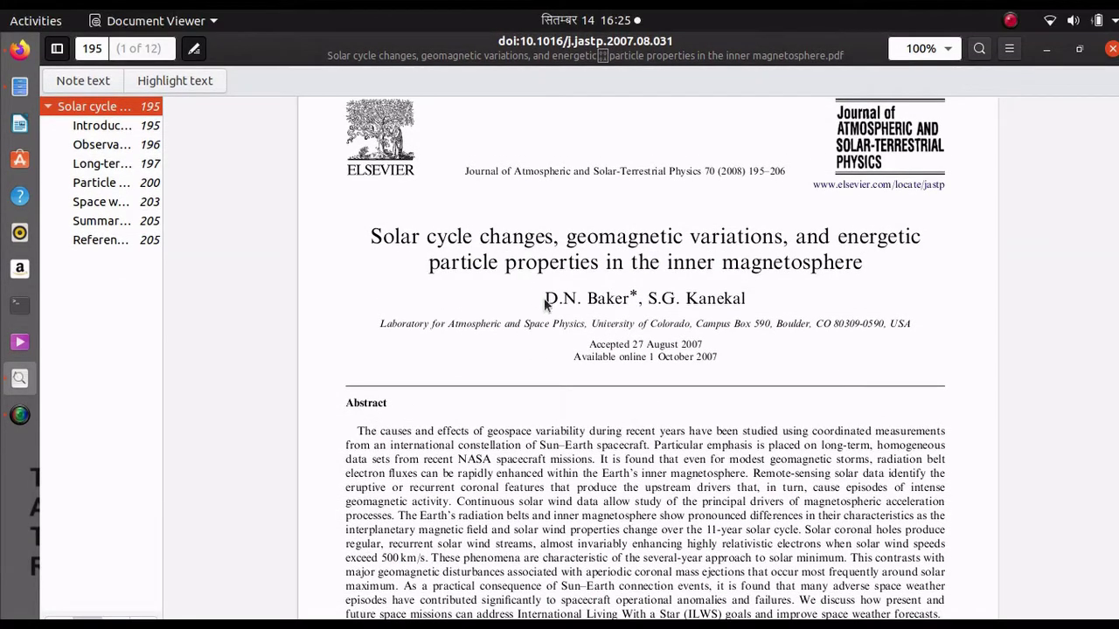
Step: Highlight the authors' line below the paper's title in yellow, leaving its attached note empty
left_click_drag(544, 302, 732, 312)
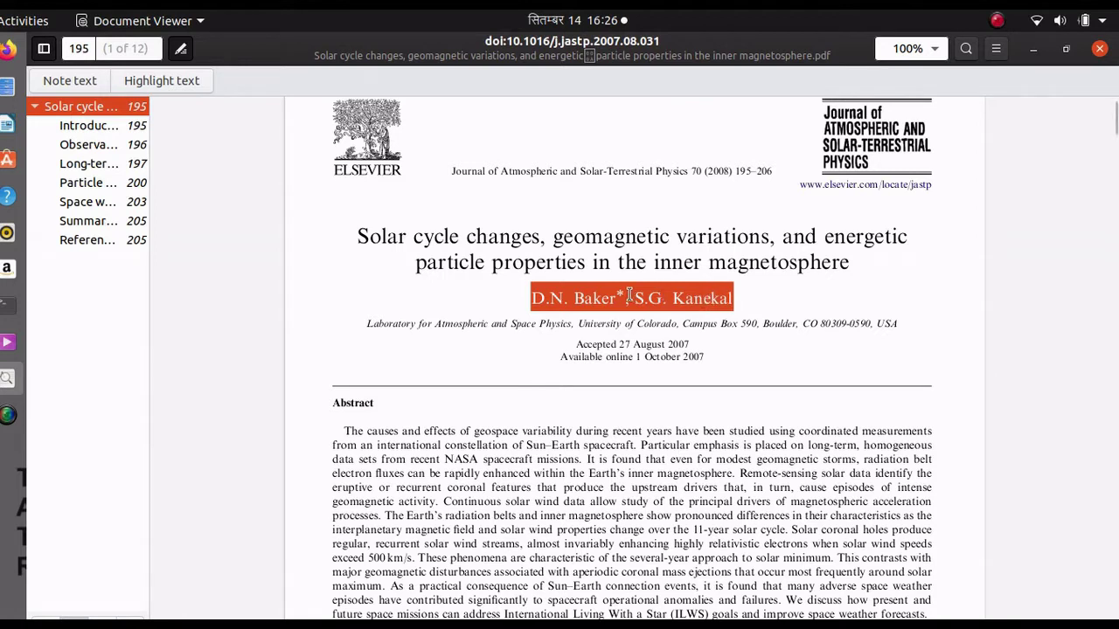
left_click(176, 82)
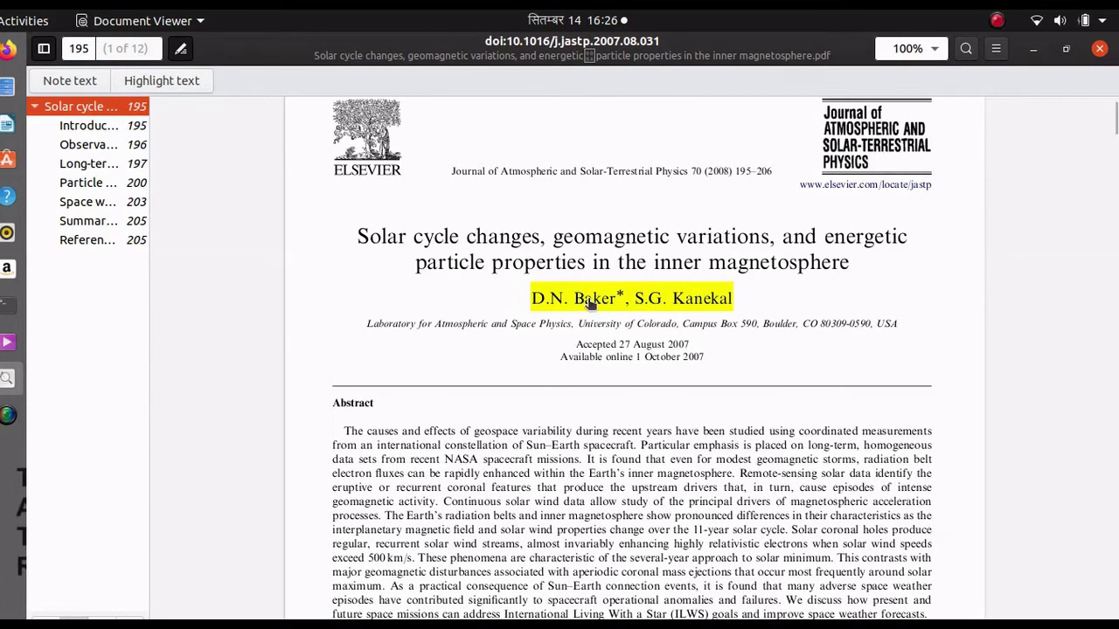
left_click(590, 301)
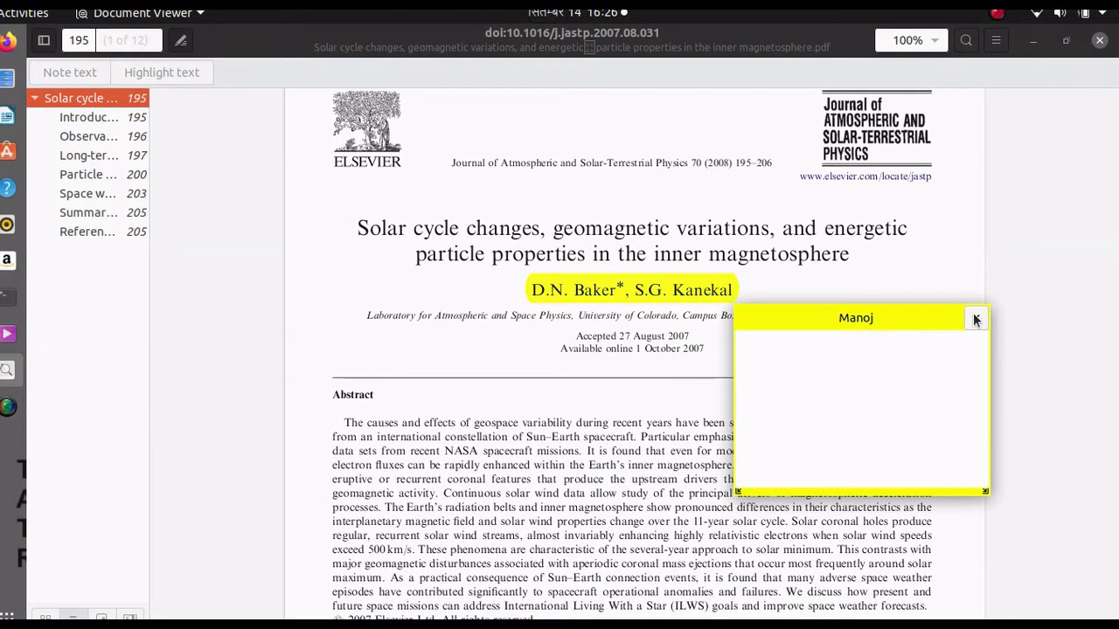
left_click(975, 320)
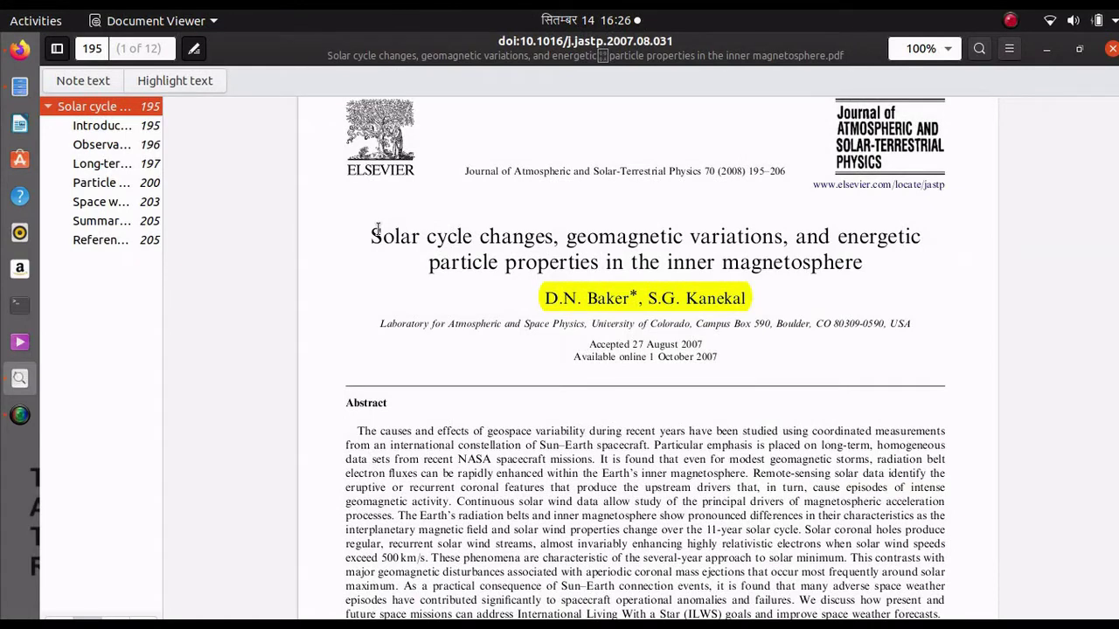
Step: Copy the paper's full two-line title from the first page of the PDF
left_click_drag(373, 234, 850, 285)
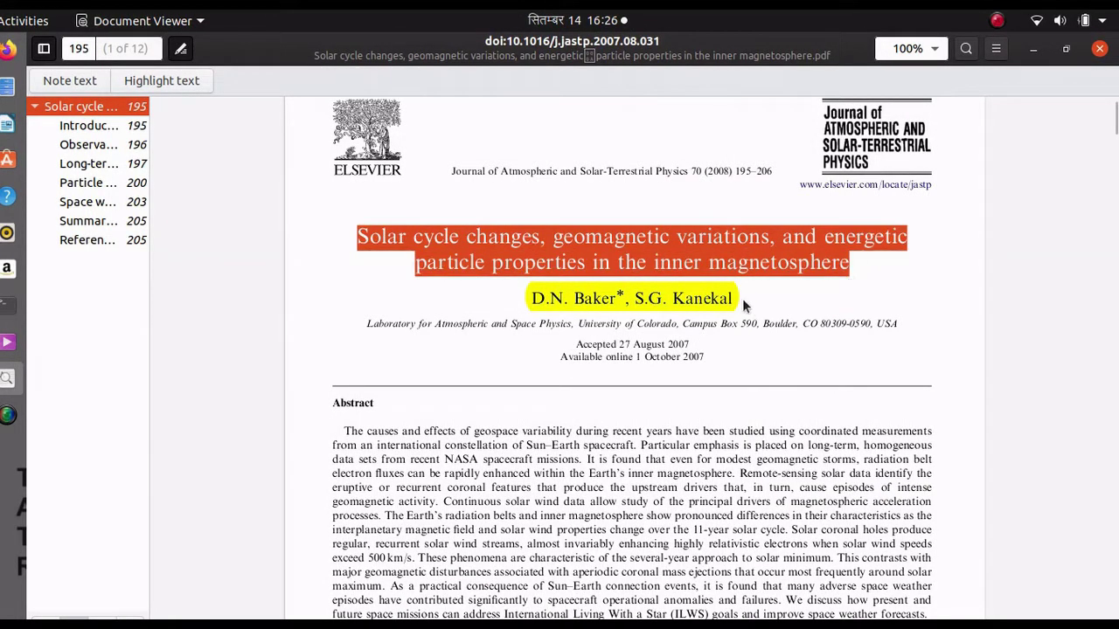
right_click(728, 264)
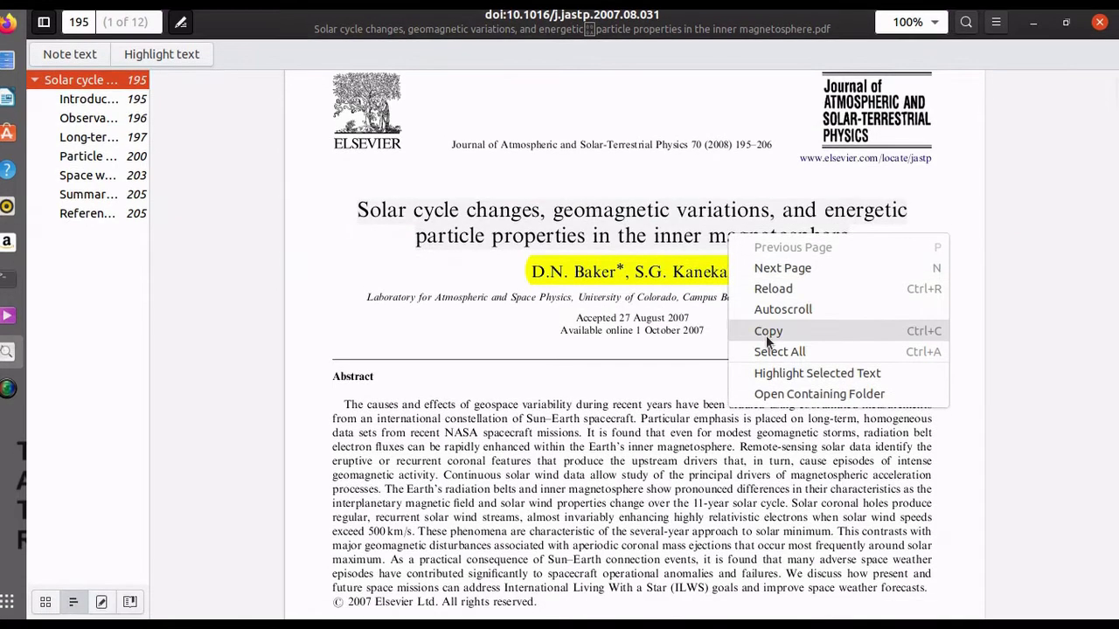
left_click(769, 358)
left_click(859, 326)
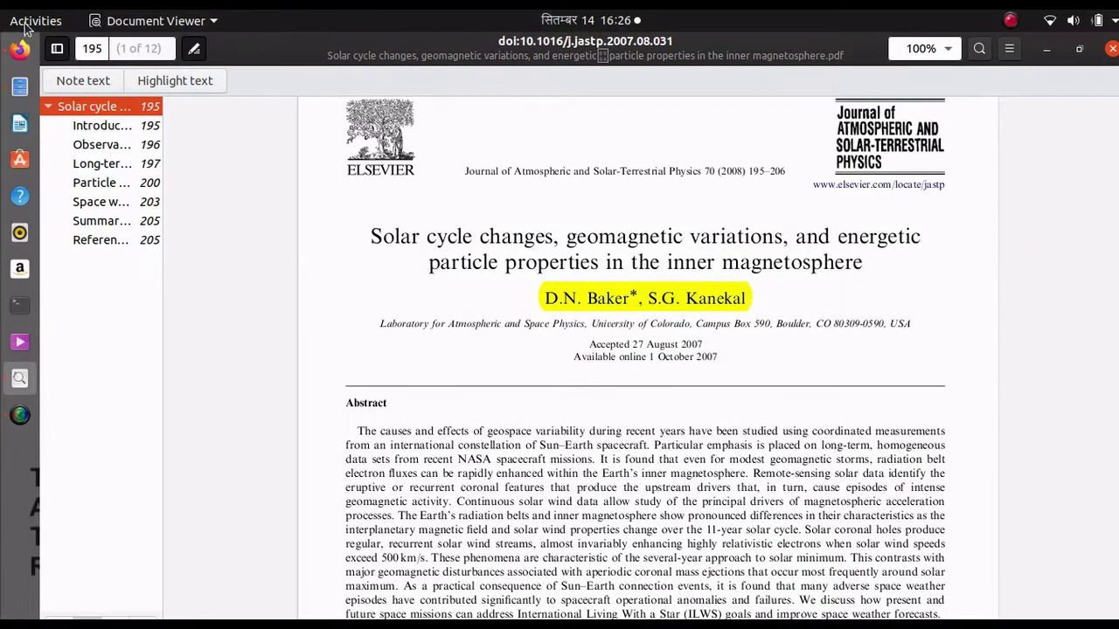
Step: Switch to Firefox, search the web for "google scholar" and open the Google Scholar site
left_click(20, 50)
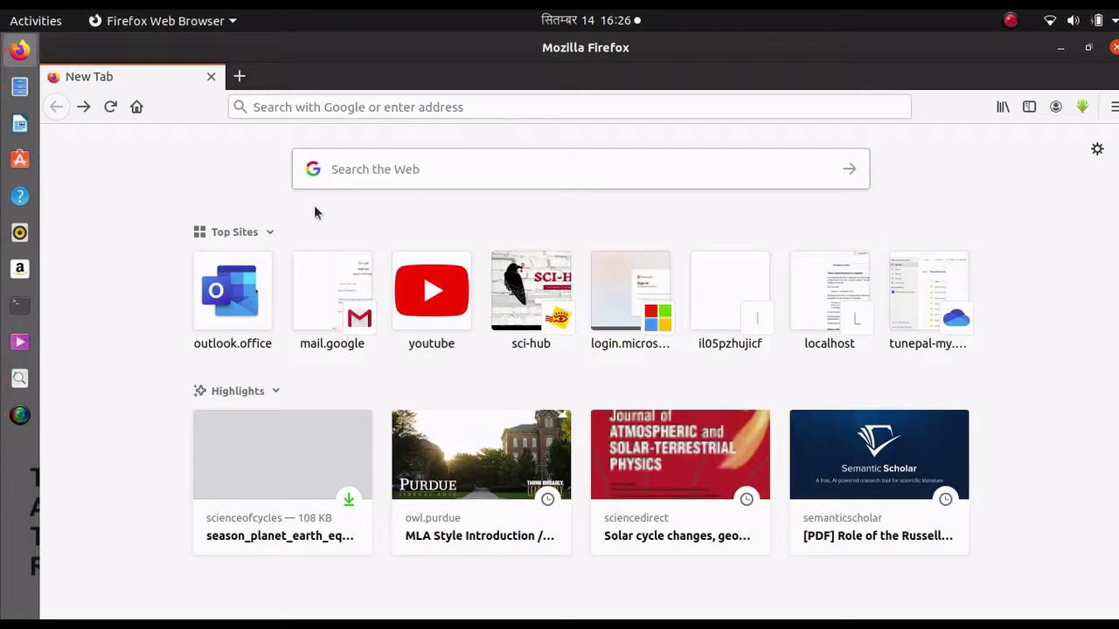
left_click(392, 182)
type("scholar")
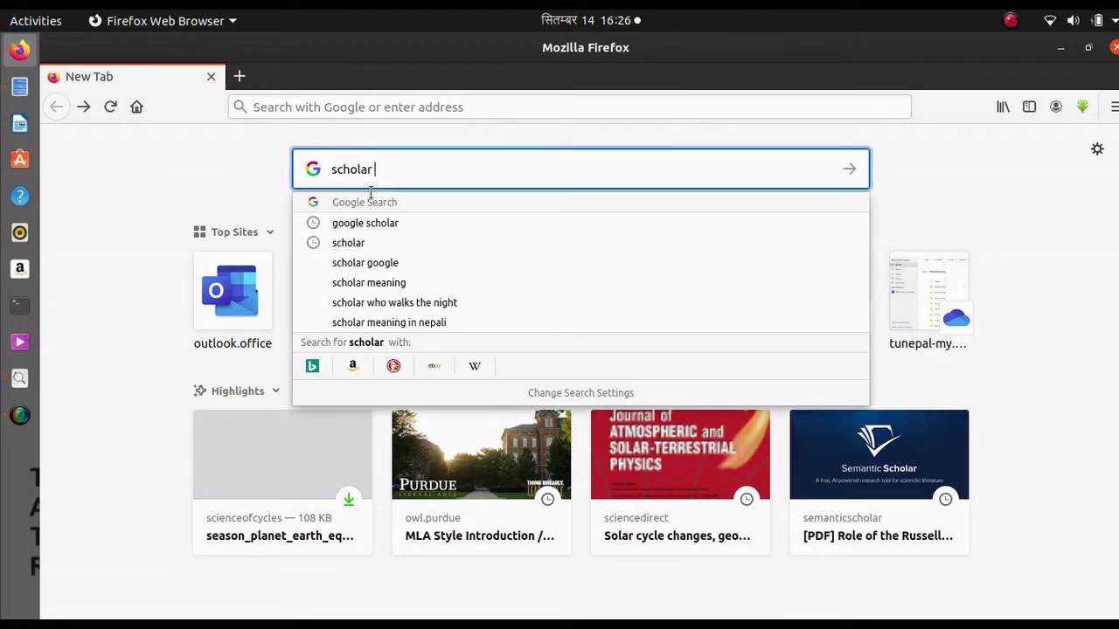
left_click(368, 228)
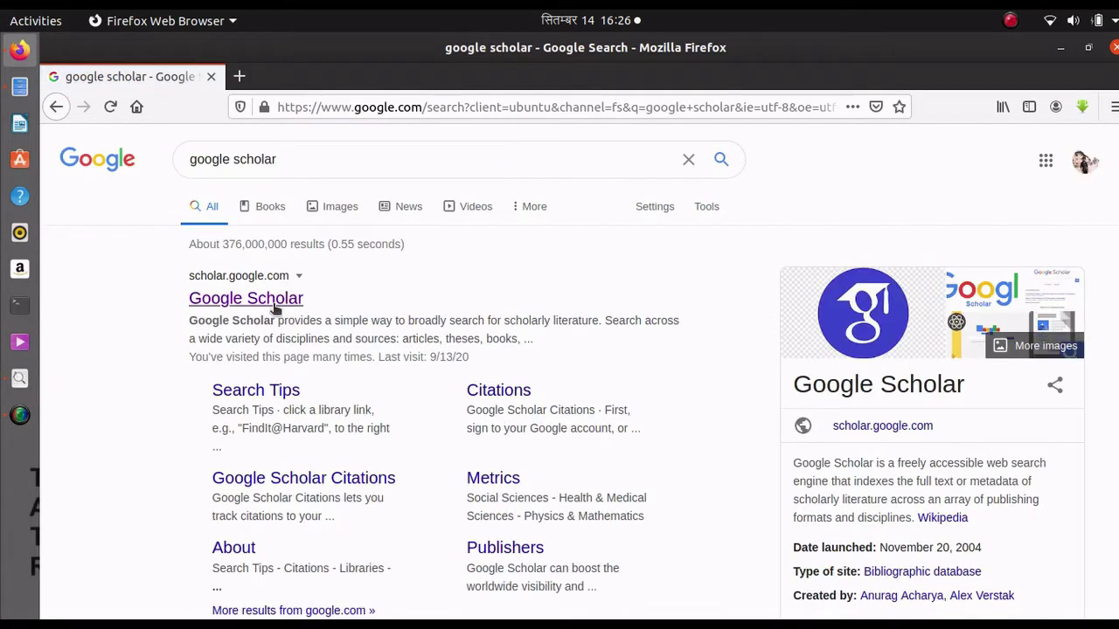
left_click(274, 306)
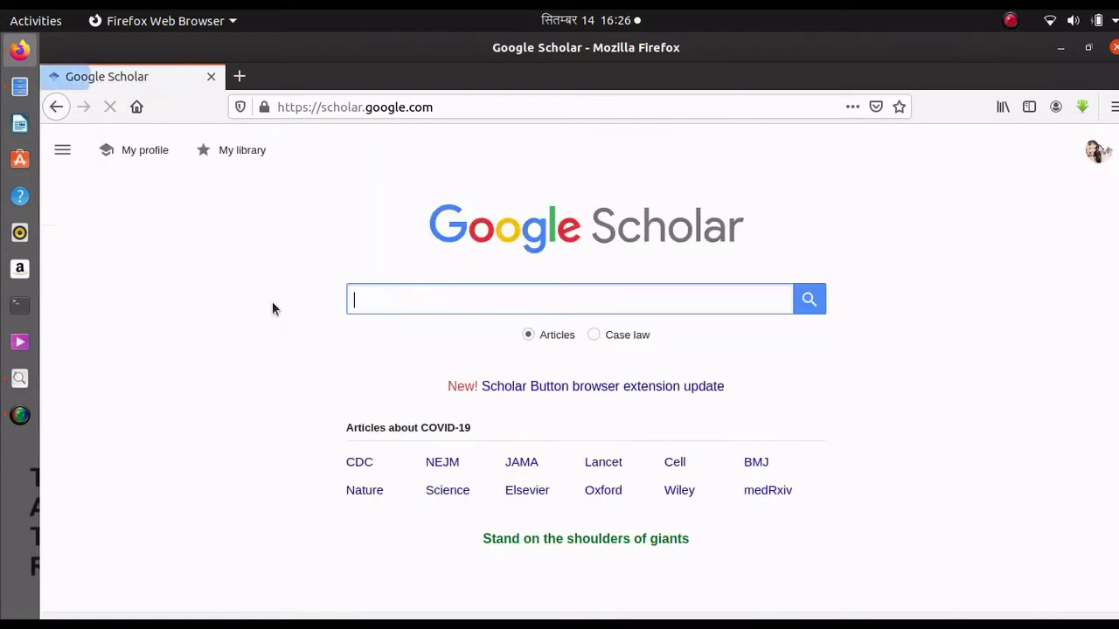
Step: Search Google Scholar articles for the copied title "Solar cycle changes, geomagnetic variations, and energetic particle properties in the inner magnetosphere"
left_click(412, 304)
key("ctrl+v")
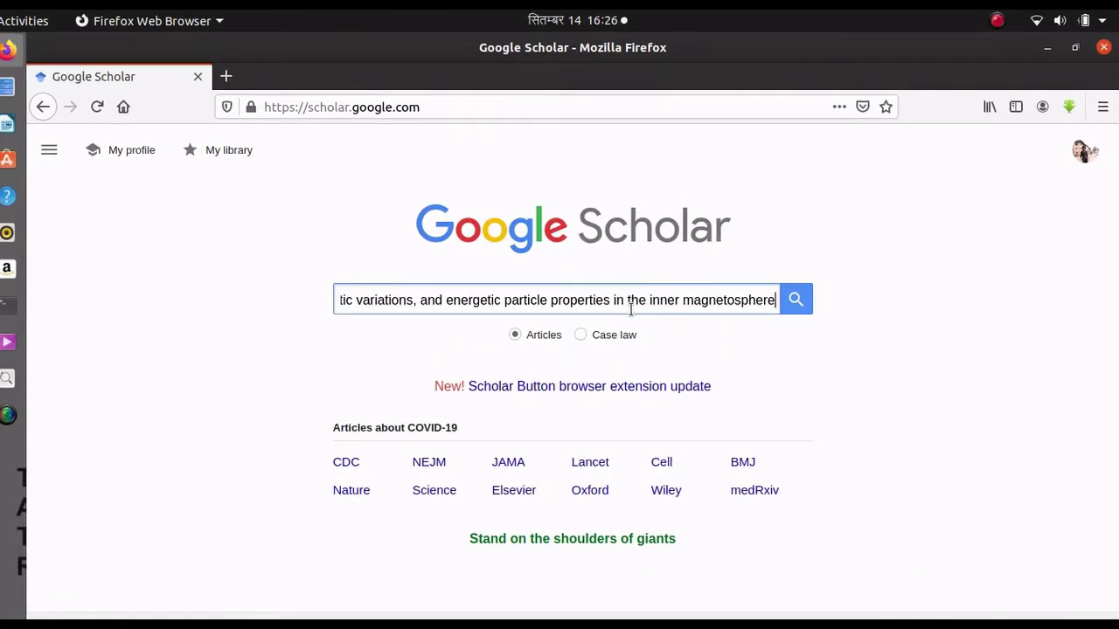
left_click(796, 293)
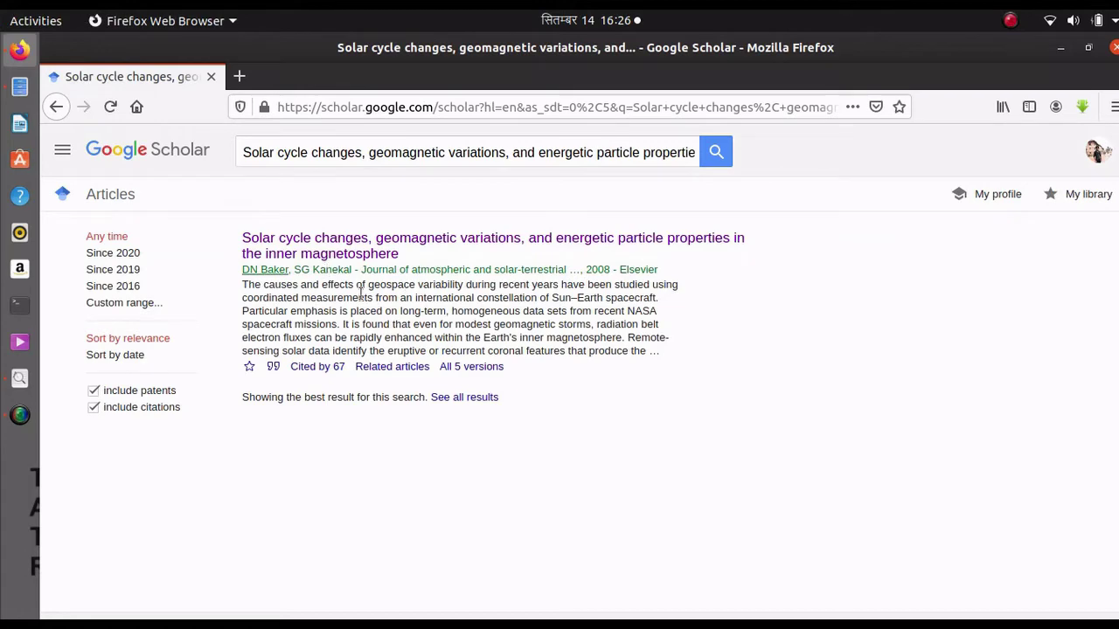
Step: Open the found article's ScienceDirect page and compare its title and authors with the PDF in Document Viewer
left_click(325, 251)
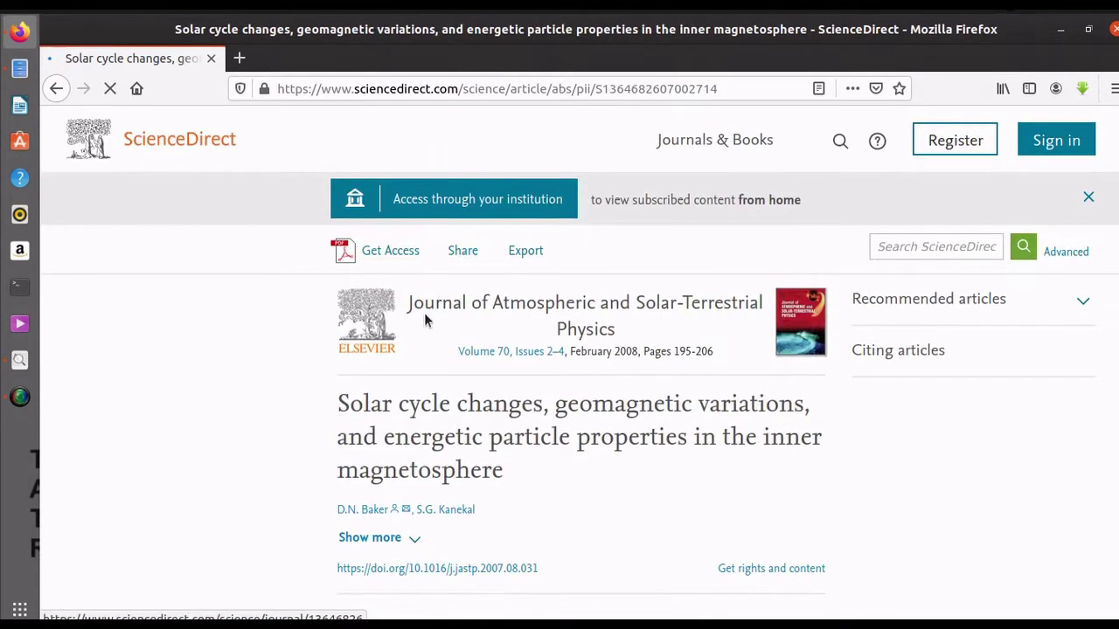
scroll(425, 336, "down", 4)
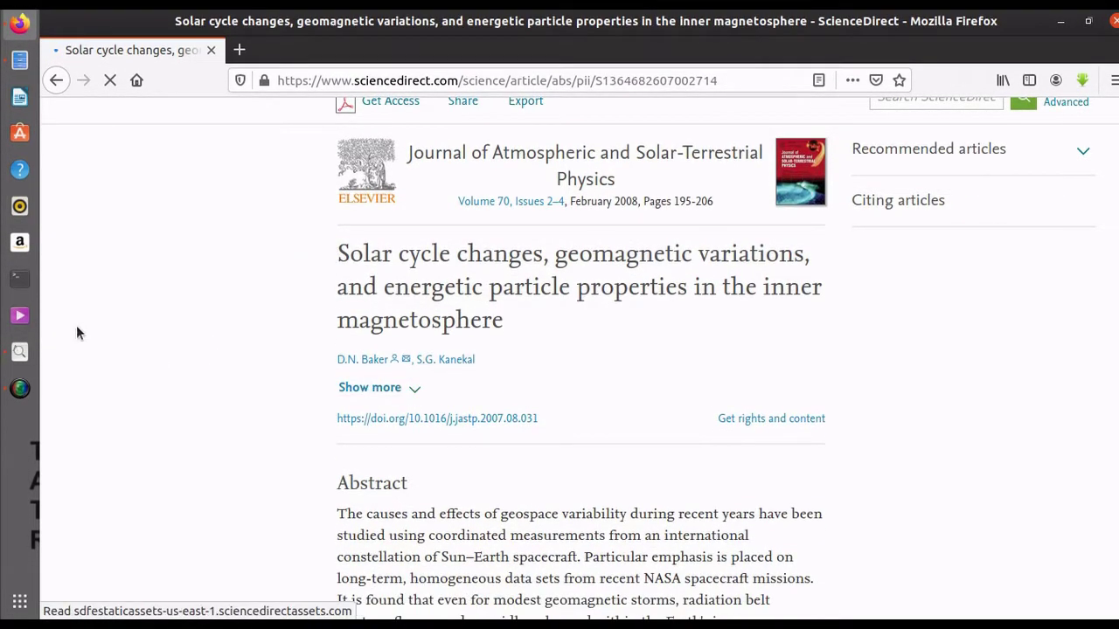
left_click(19, 378)
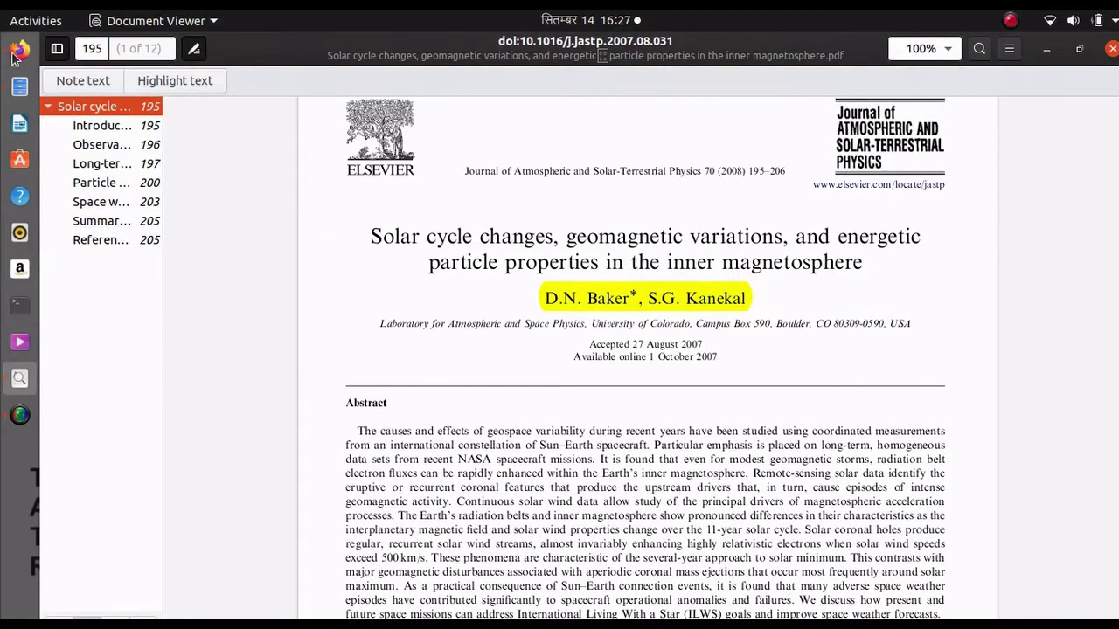
left_click(9, 49)
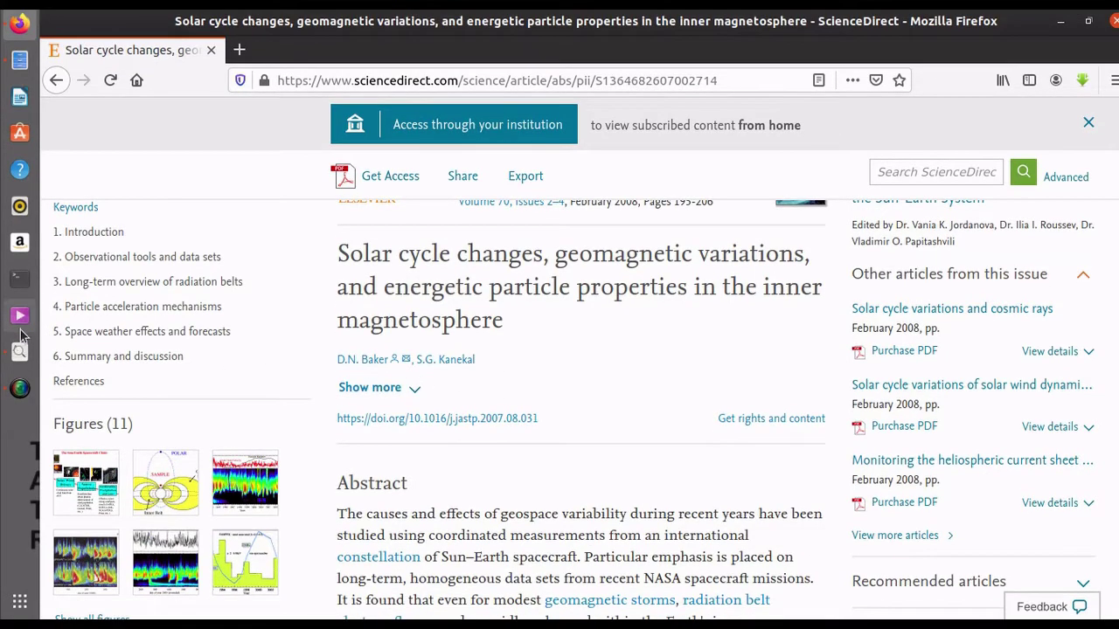
left_click(19, 351)
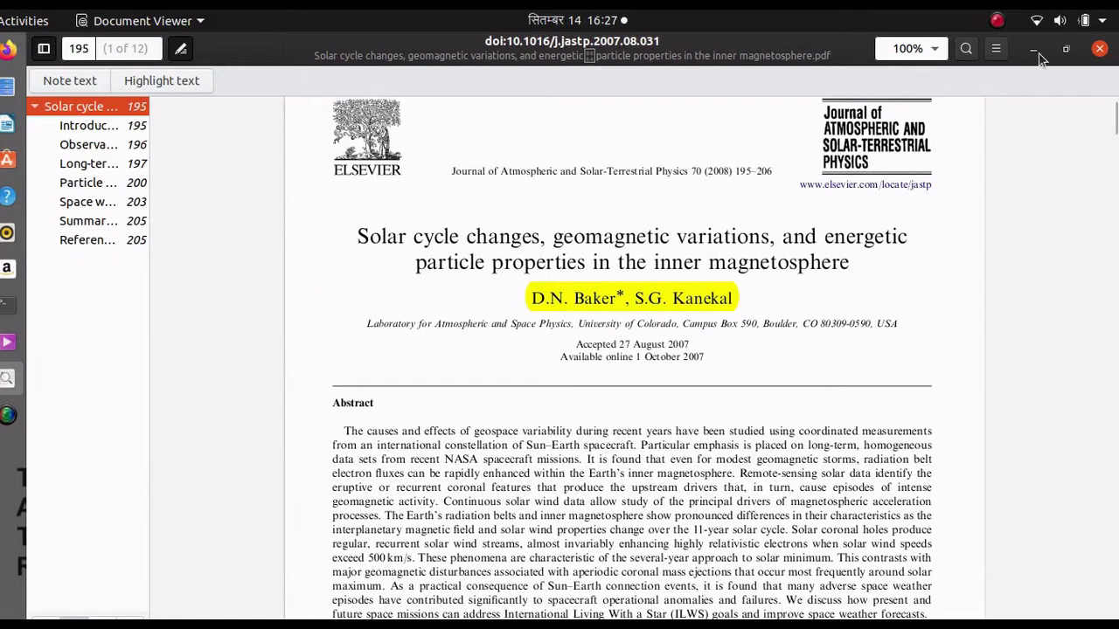
left_click(7, 48)
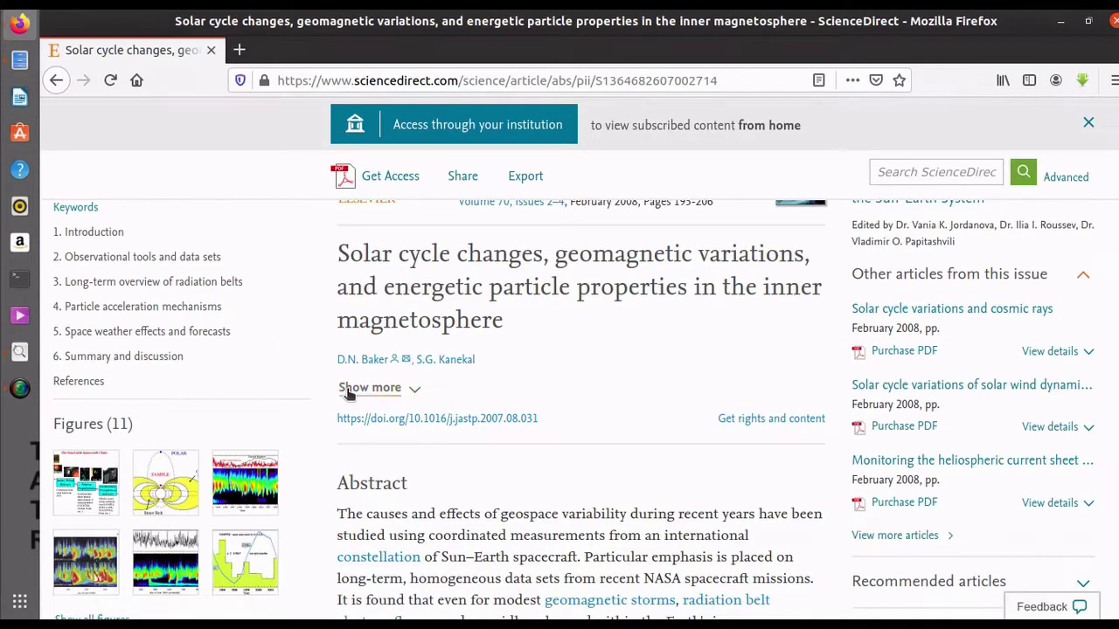
Step: Look through the ScienceDirect article page from the journal header through the abstract to the keywords
scroll(363, 360, "up", 3)
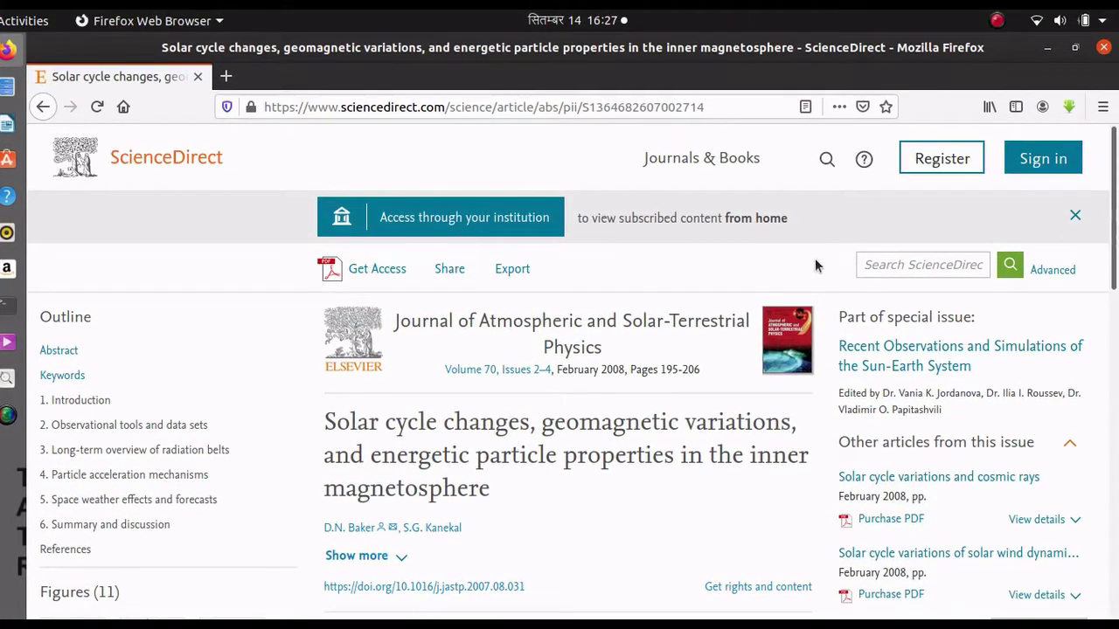
scroll(814, 264, "down", 8)
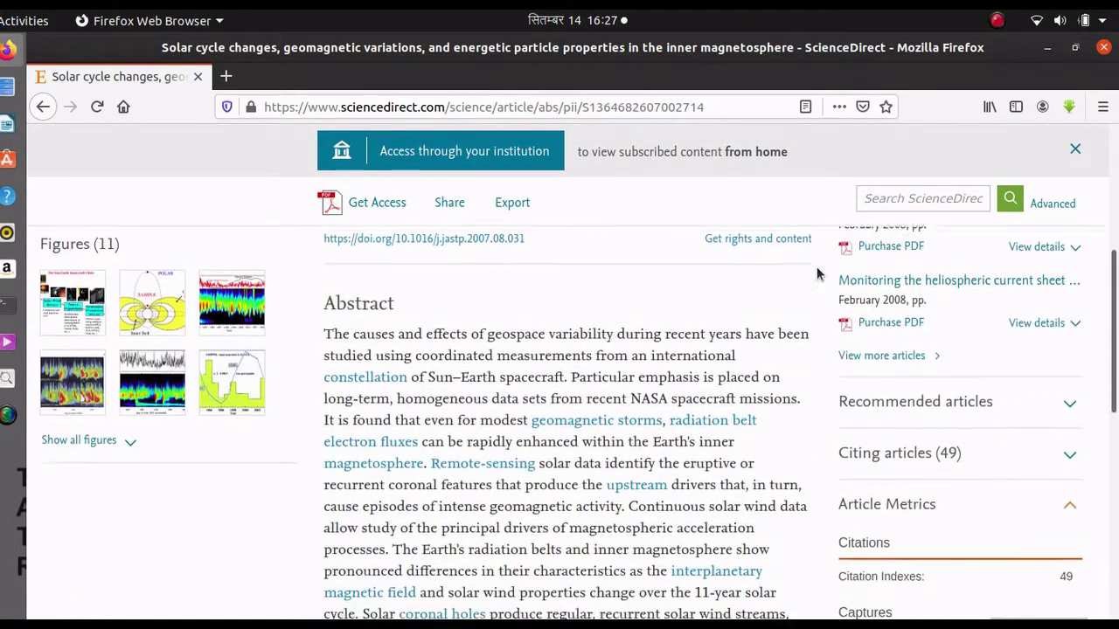
scroll(799, 268, "down", 2)
scroll(799, 271, "up", 3)
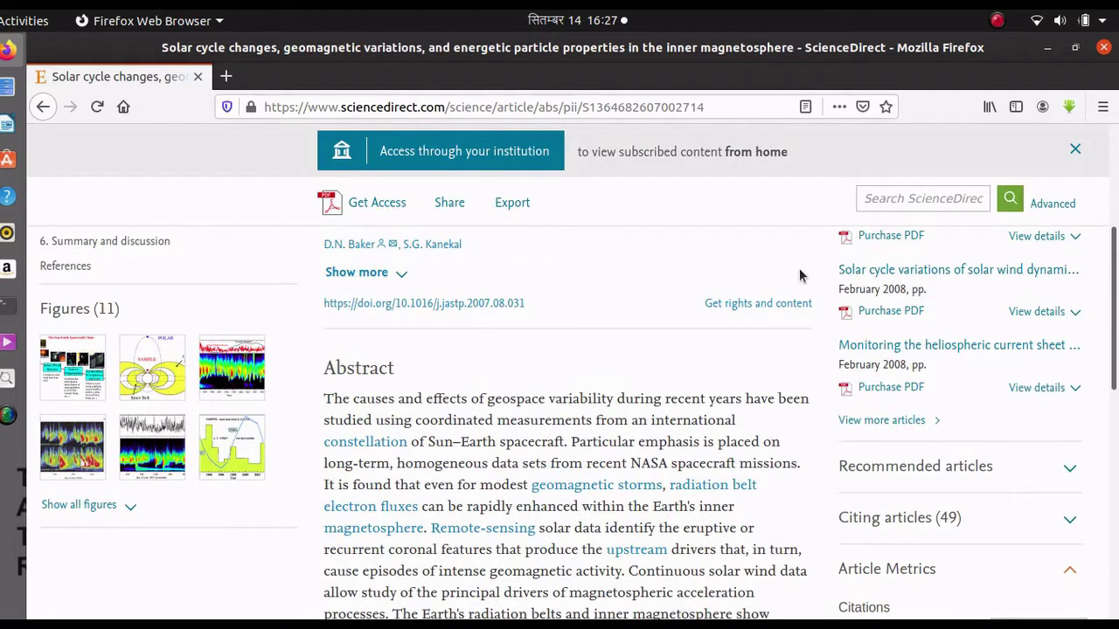
scroll(794, 276, "down", 10)
scroll(789, 277, "down", 7)
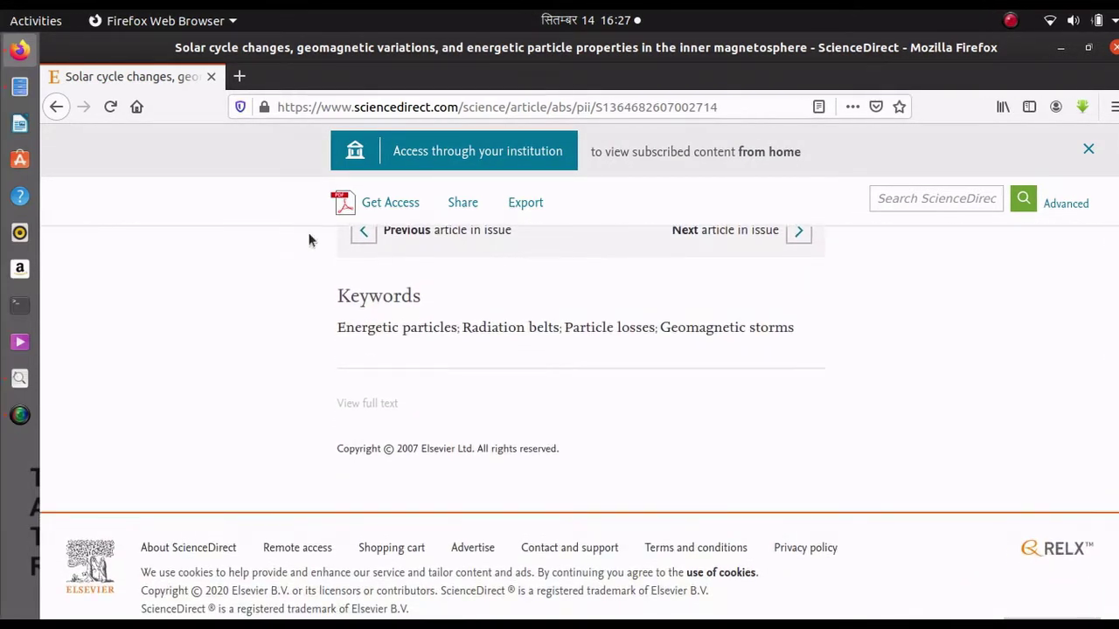
Step: Return to the Google Scholar result, open its citation formats, copy the complete APA citation and close the Cite dialog
left_click(56, 106)
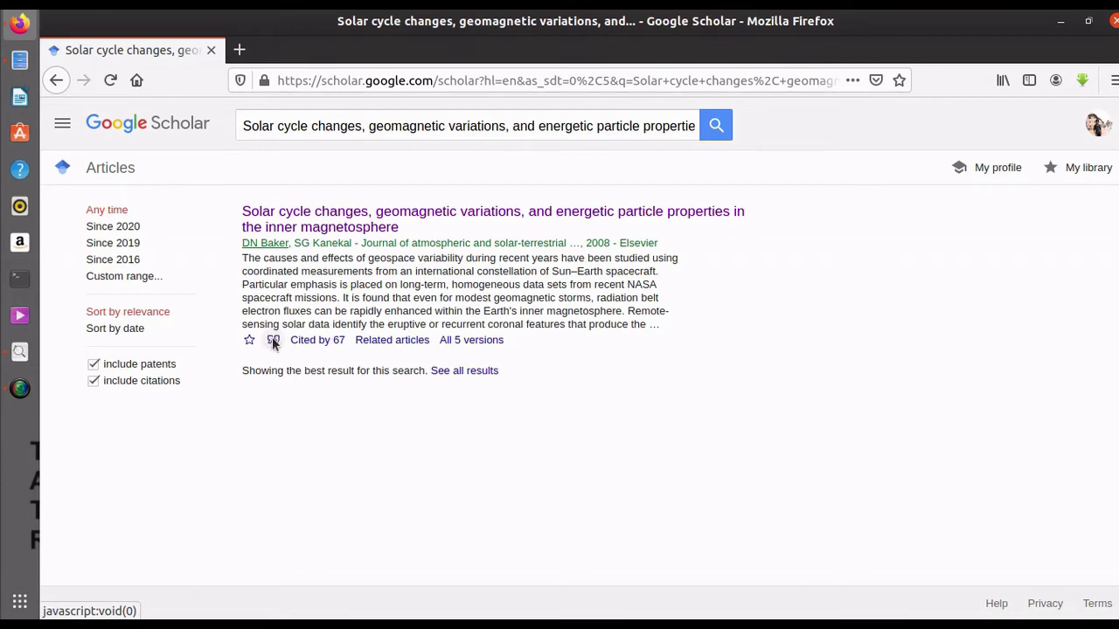
left_click(273, 341)
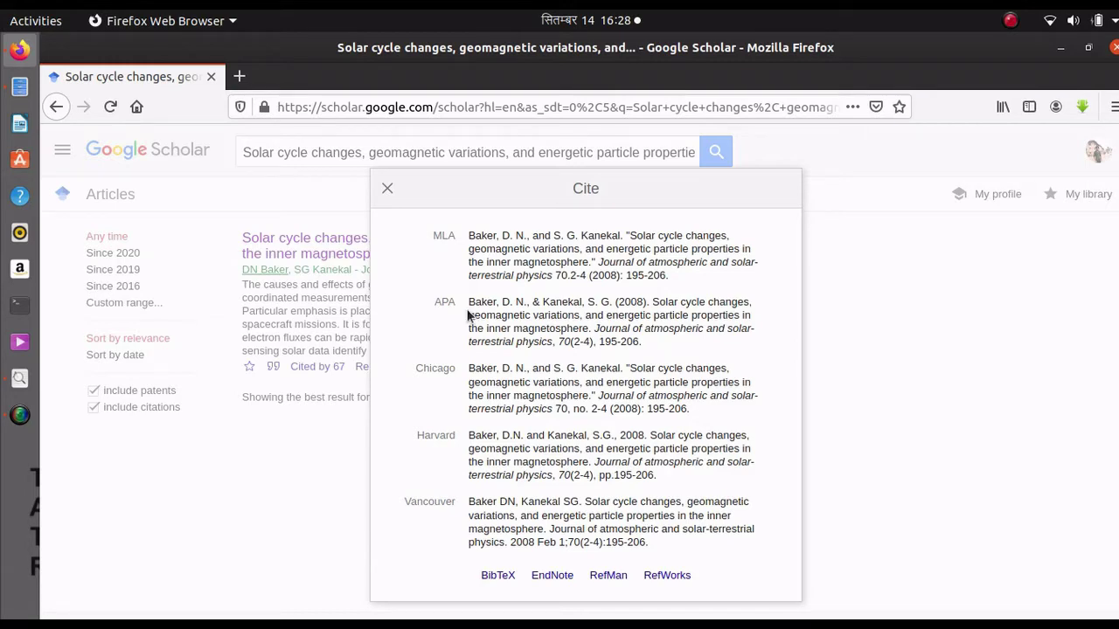
left_click_drag(468, 301, 657, 348)
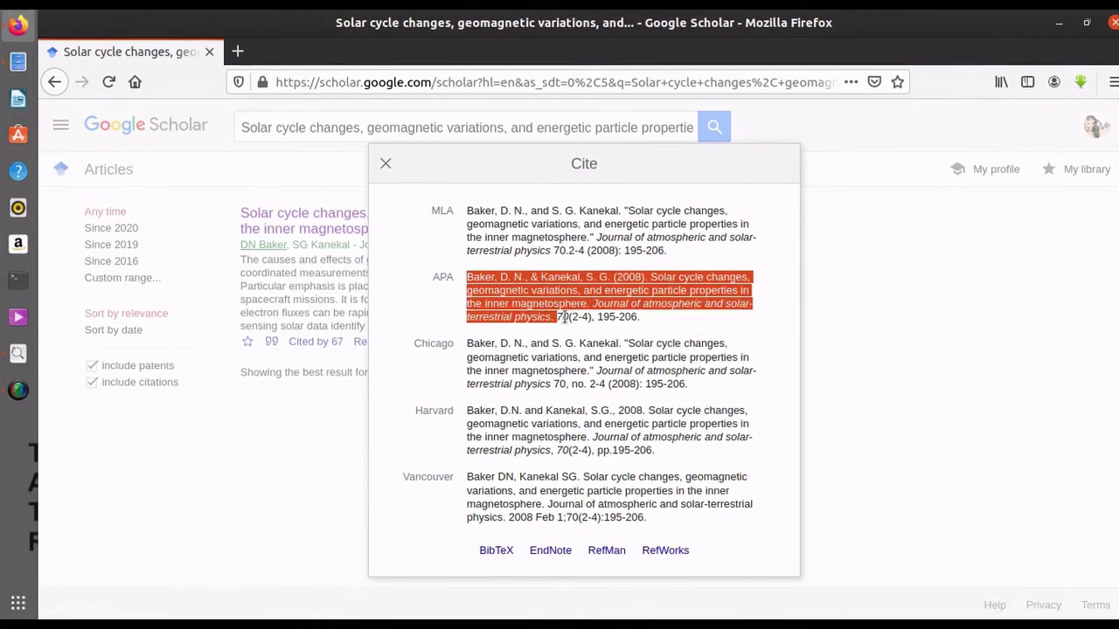
right_click(616, 313)
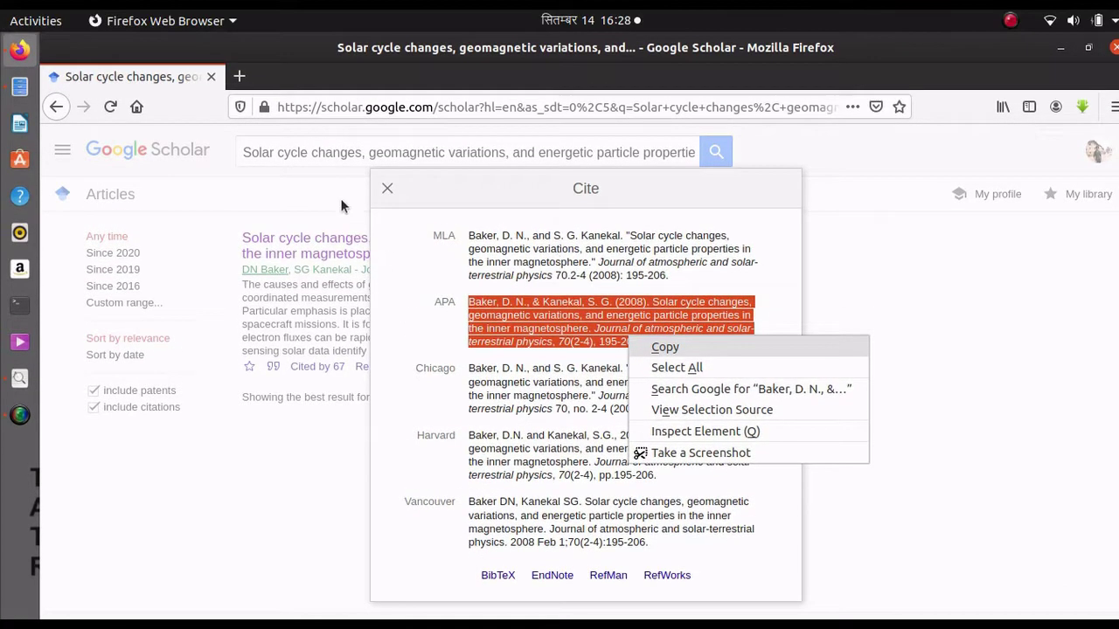
key("Return")
left_click(386, 191)
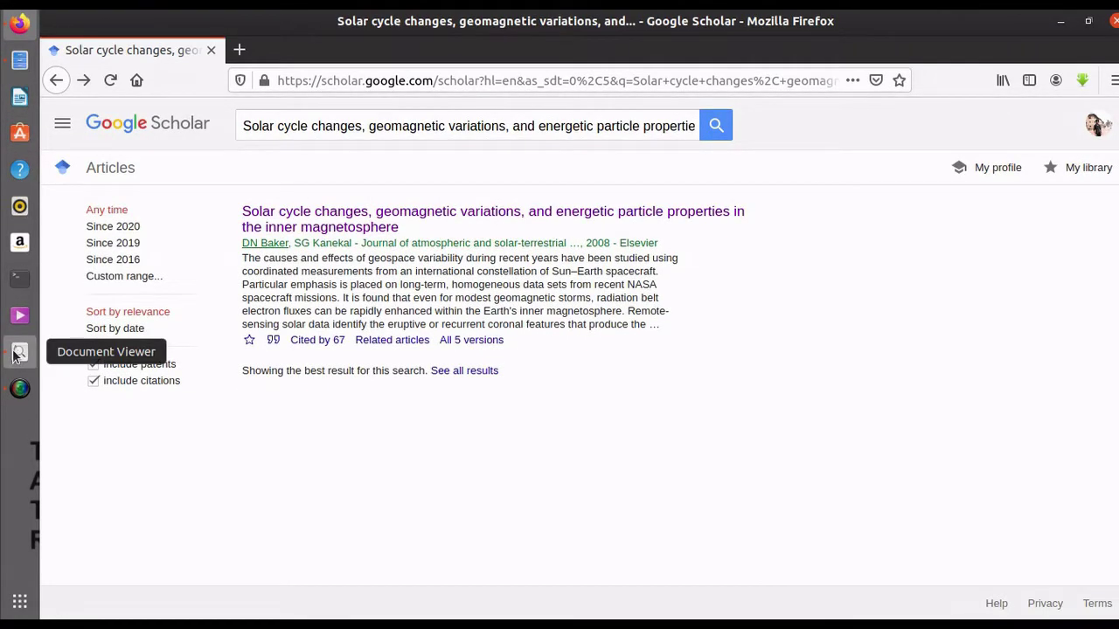
Step: Switch to Document Viewer, paste the APA citation into the note on the highlighted authors, widen and heighten the note, and close it
left_click(20, 354)
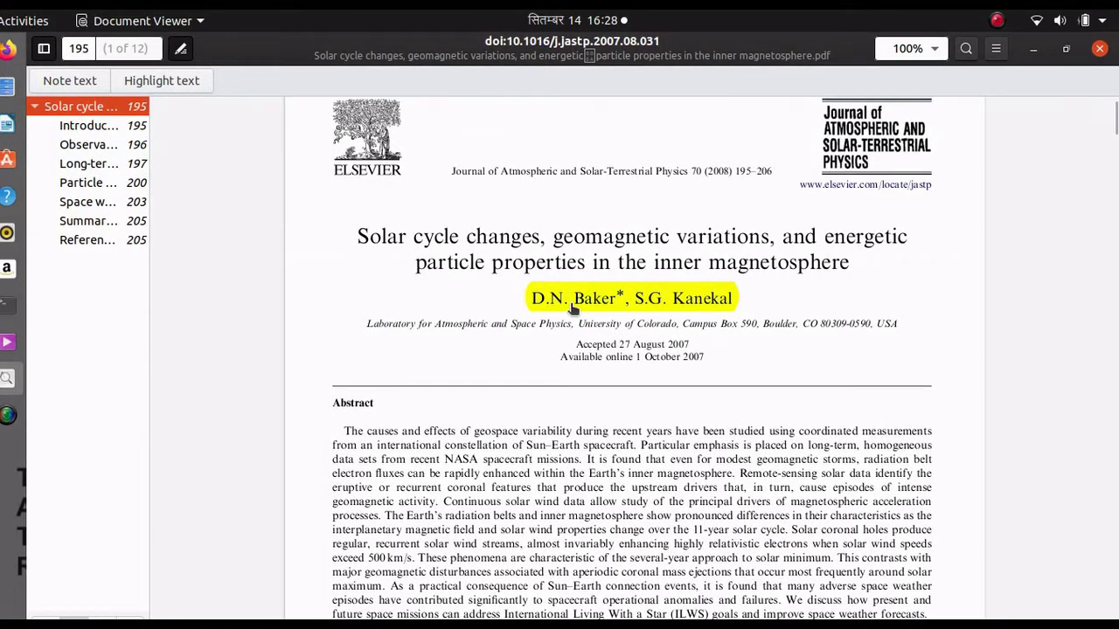
left_click(573, 307)
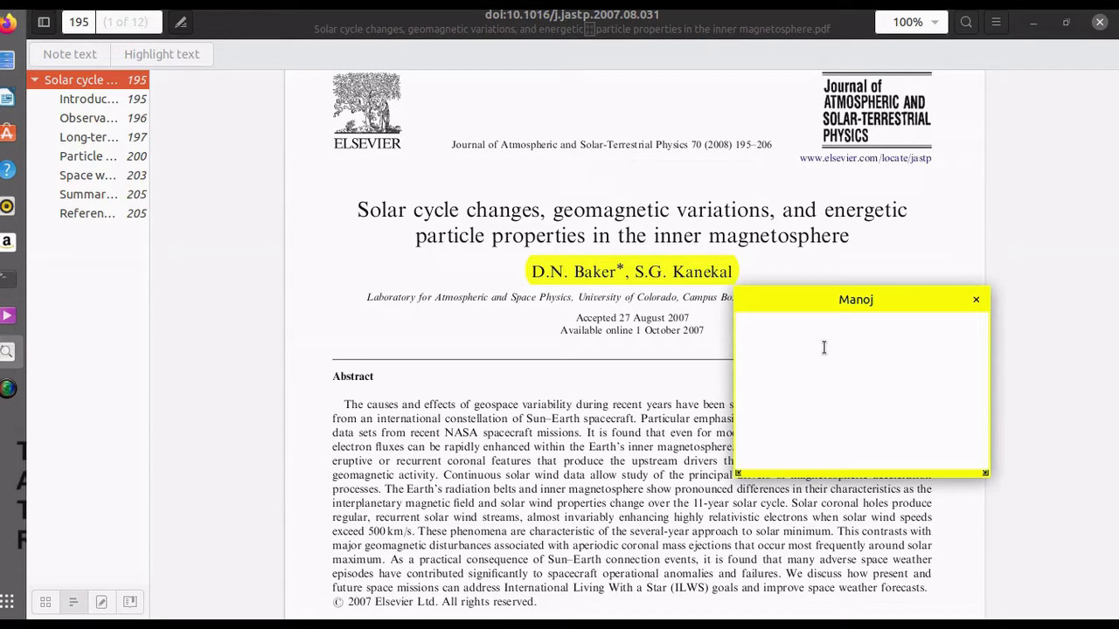
key("ctrl+v")
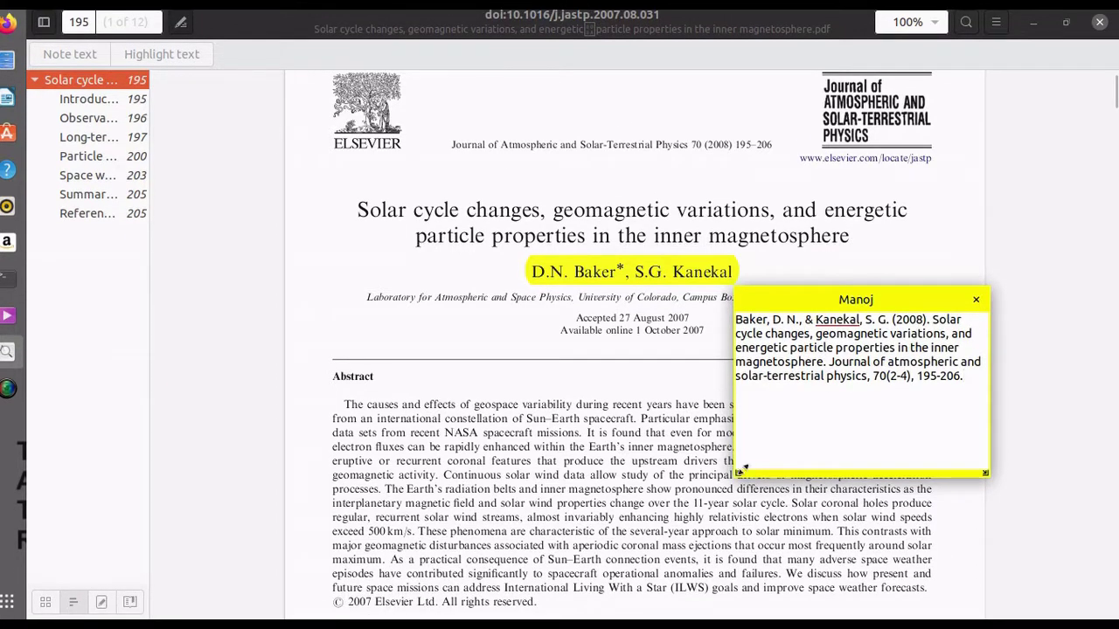
left_click_drag(738, 472, 72, 429)
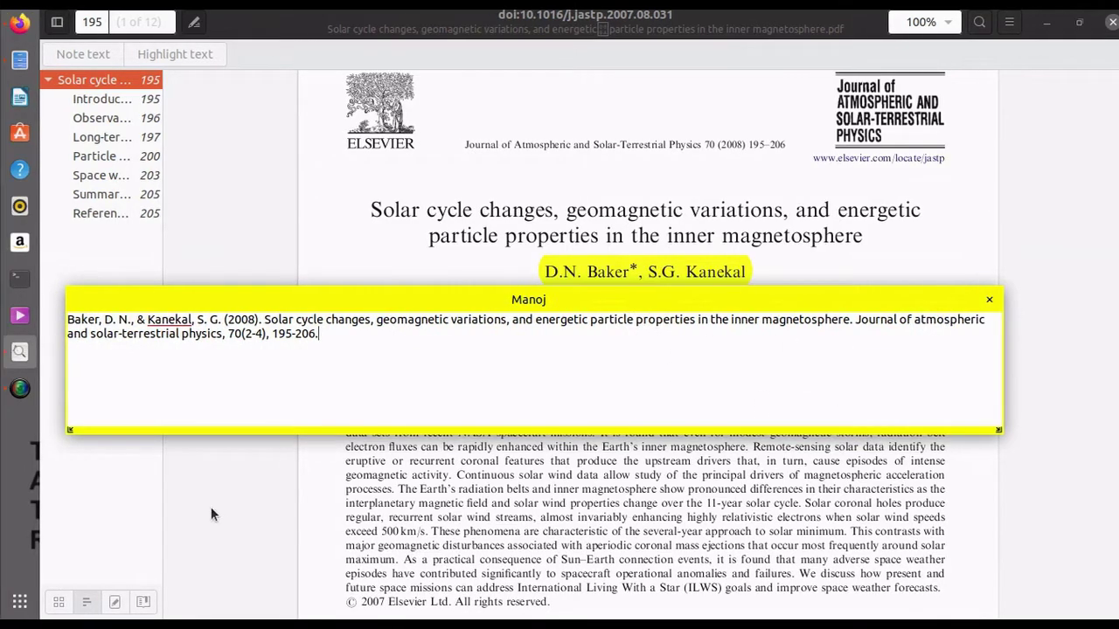
left_click_drag(70, 428, 55, 495)
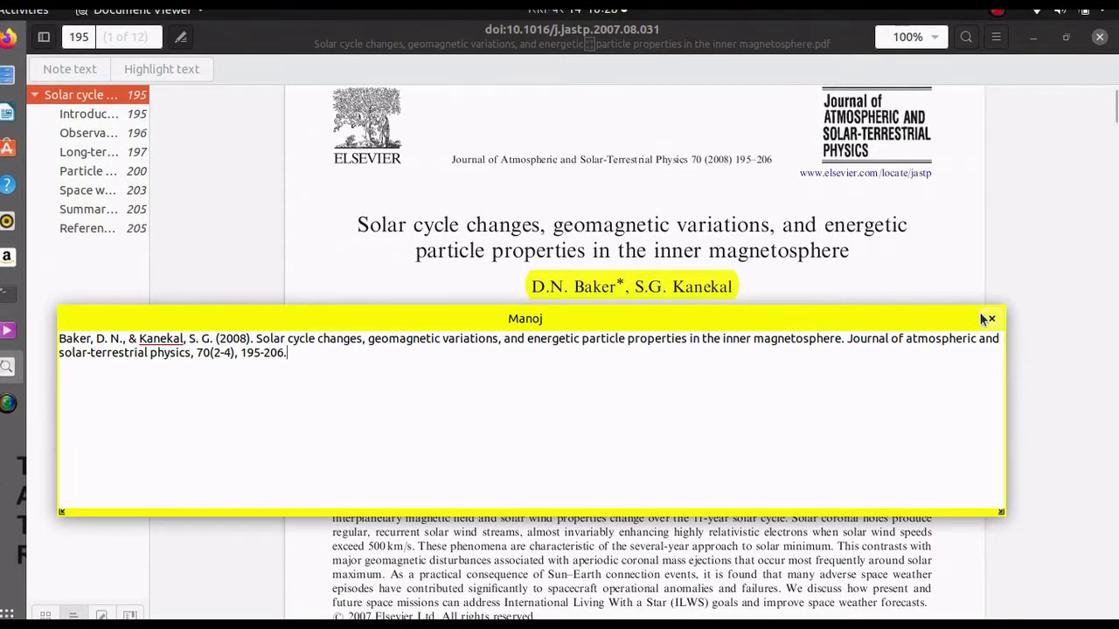
left_click(1005, 313)
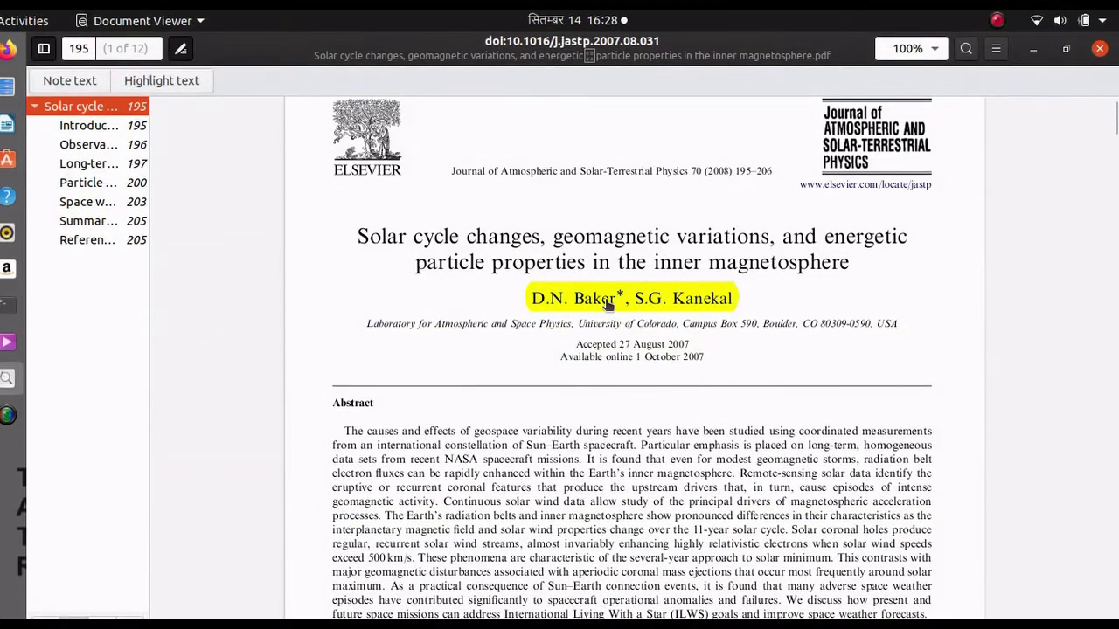
Step: Save the annotated PDF under its existing name in the research paper folder, replacing the old file
mouse_move(607, 286)
right_click(999, 194)
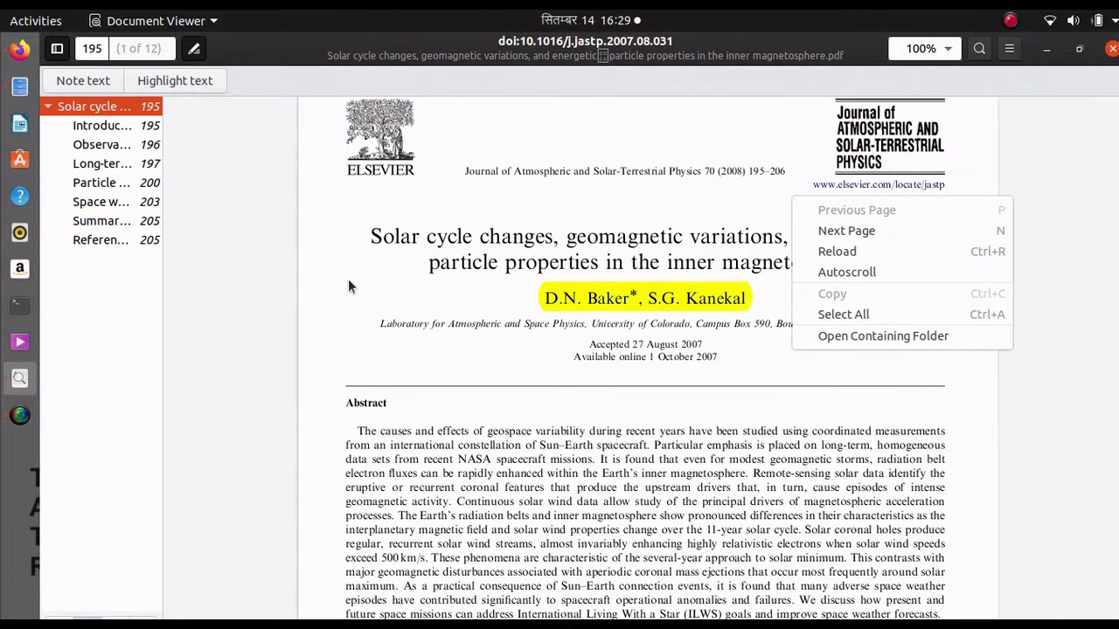
left_click(348, 279)
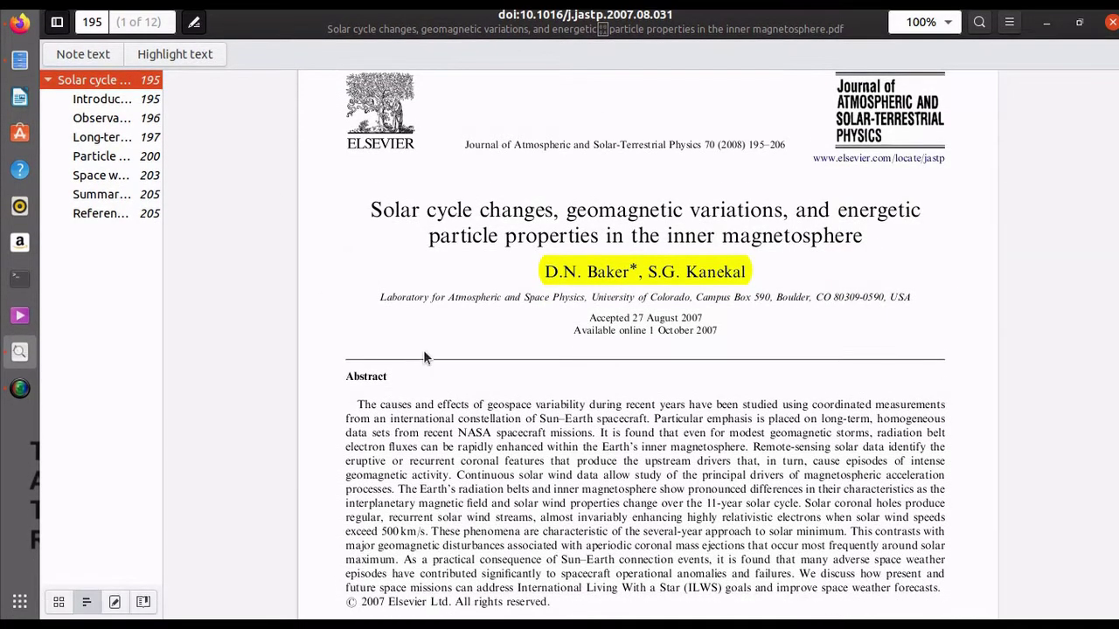
key("ctrl+s")
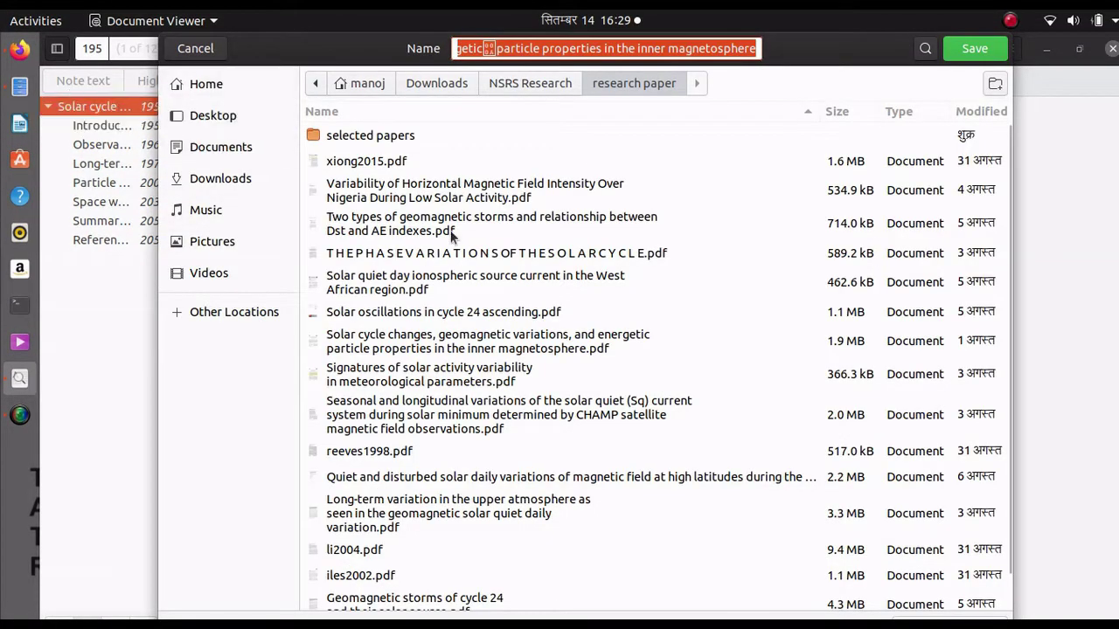
left_click(944, 50)
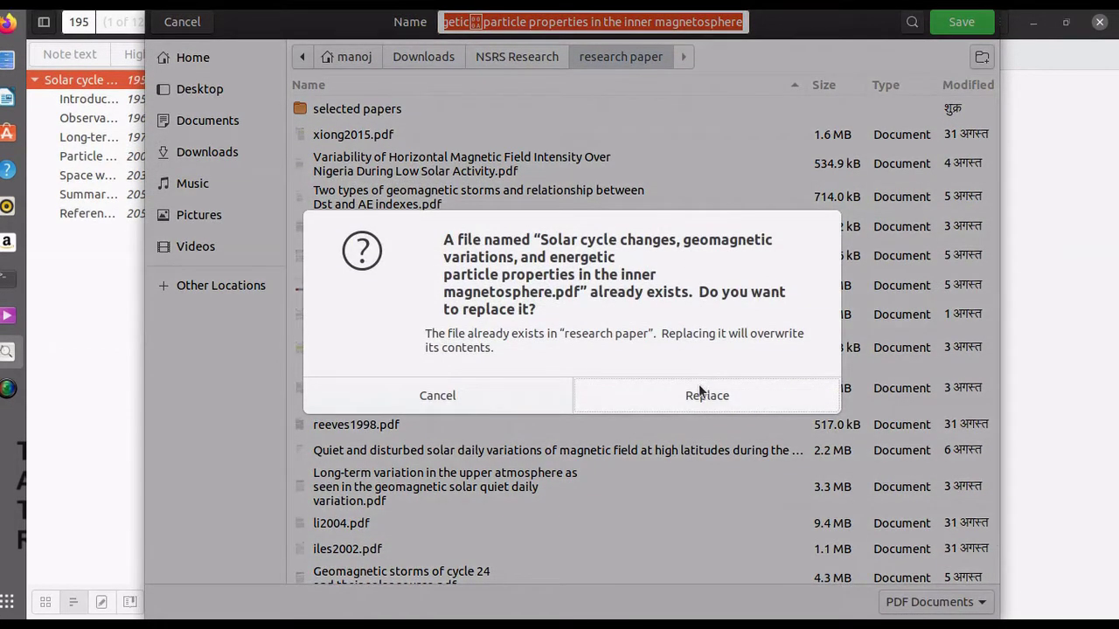
left_click(699, 395)
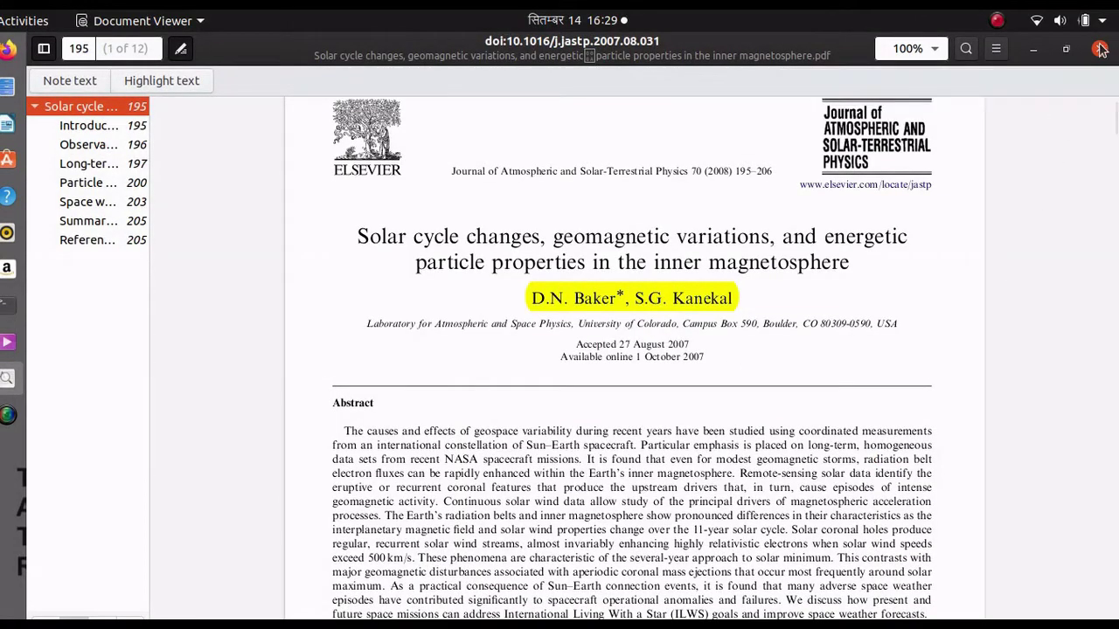
Step: Close the PDF, reopen the solar cycle changes paper from the research paper folder in Files and check the note on the highlighted authors
left_click(1100, 48)
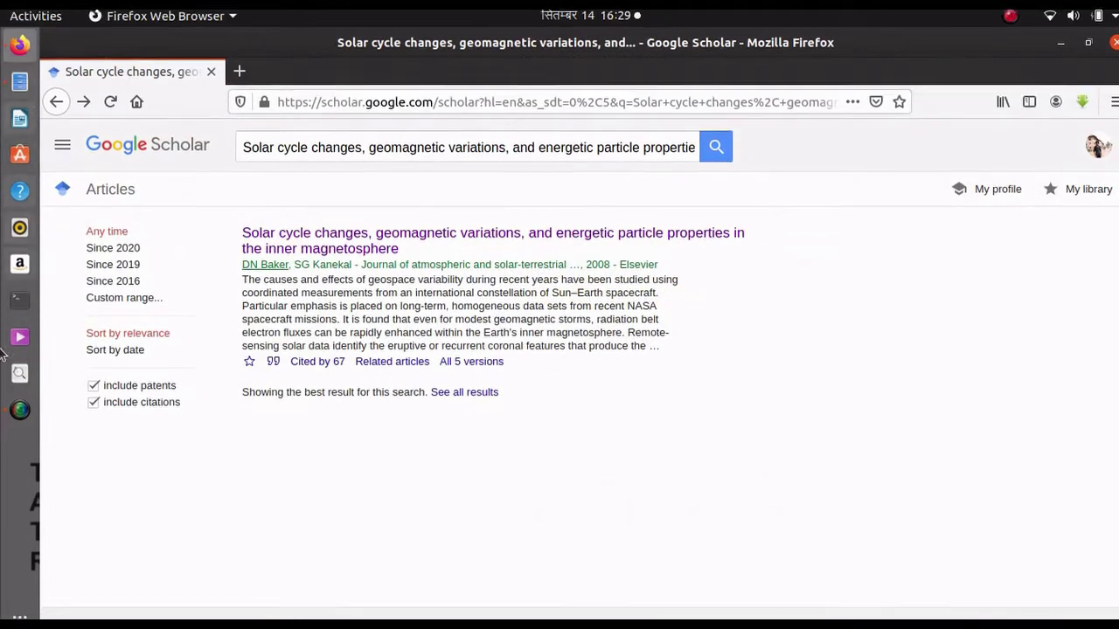
left_click(16, 90)
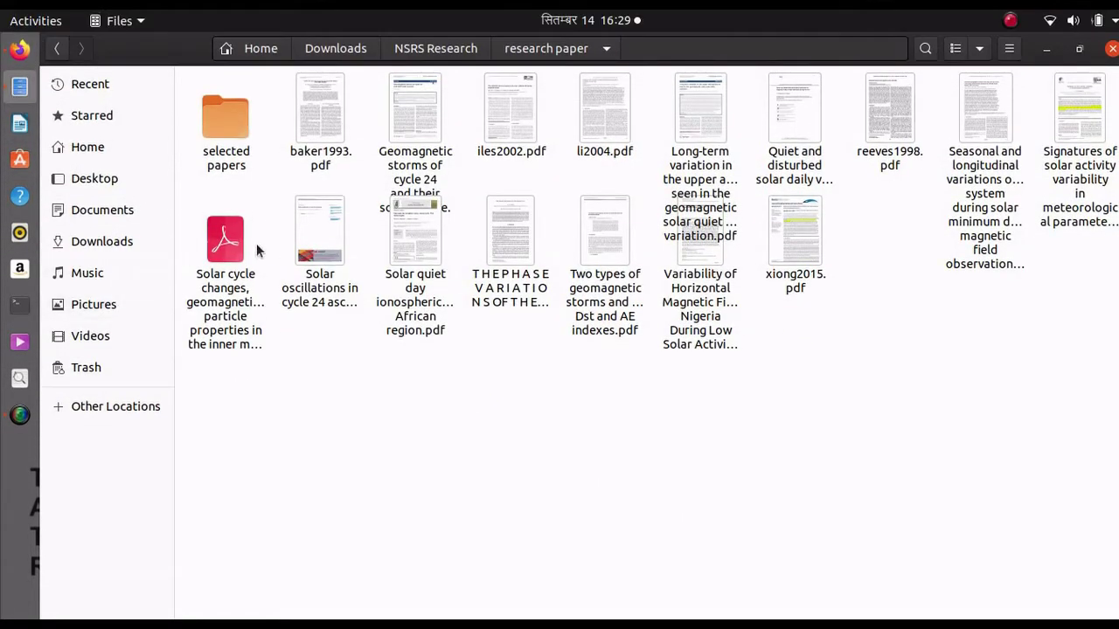
left_click(225, 247)
double_click(225, 247)
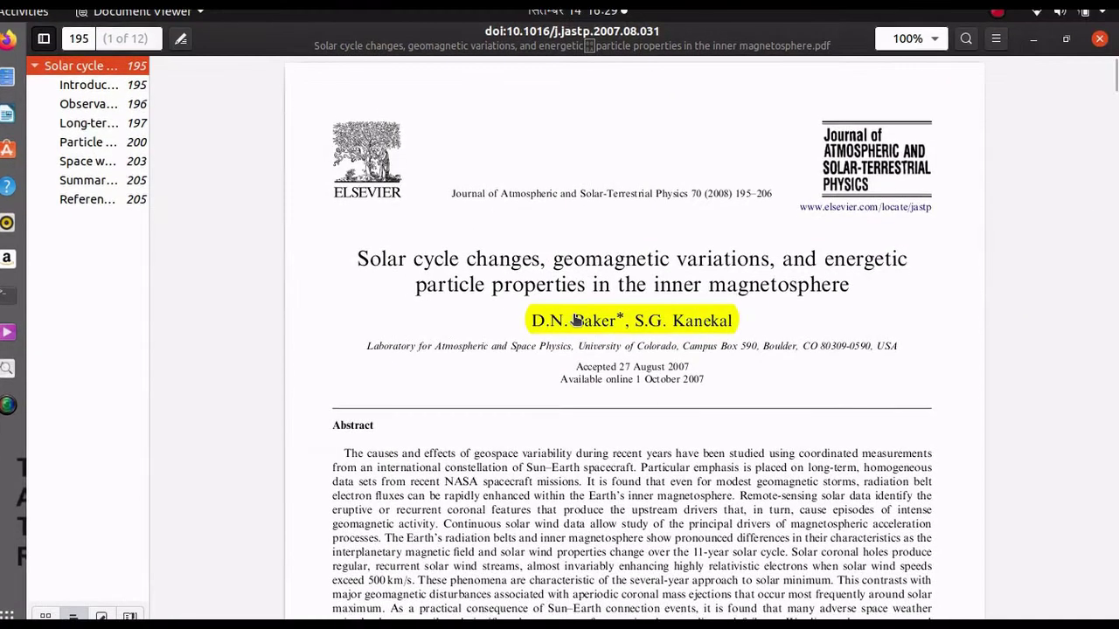
mouse_move(575, 320)
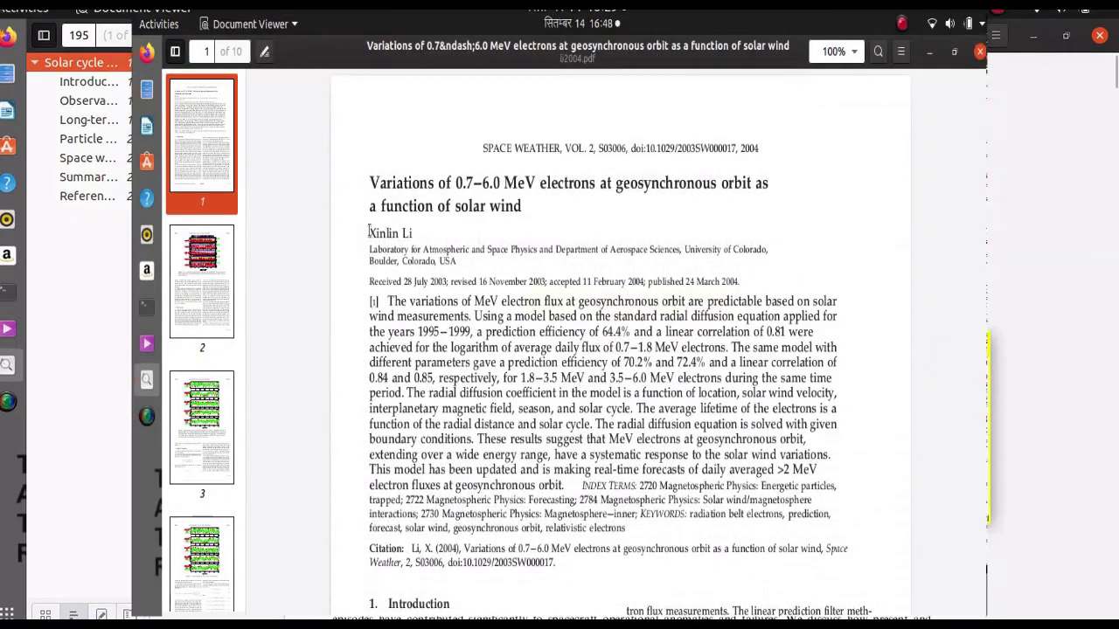
Step: Highlight the author's name below the title in li2004.pdf as a text annotation
left_click_drag(523, 206, 411, 231)
left_click(263, 51)
left_click(264, 83)
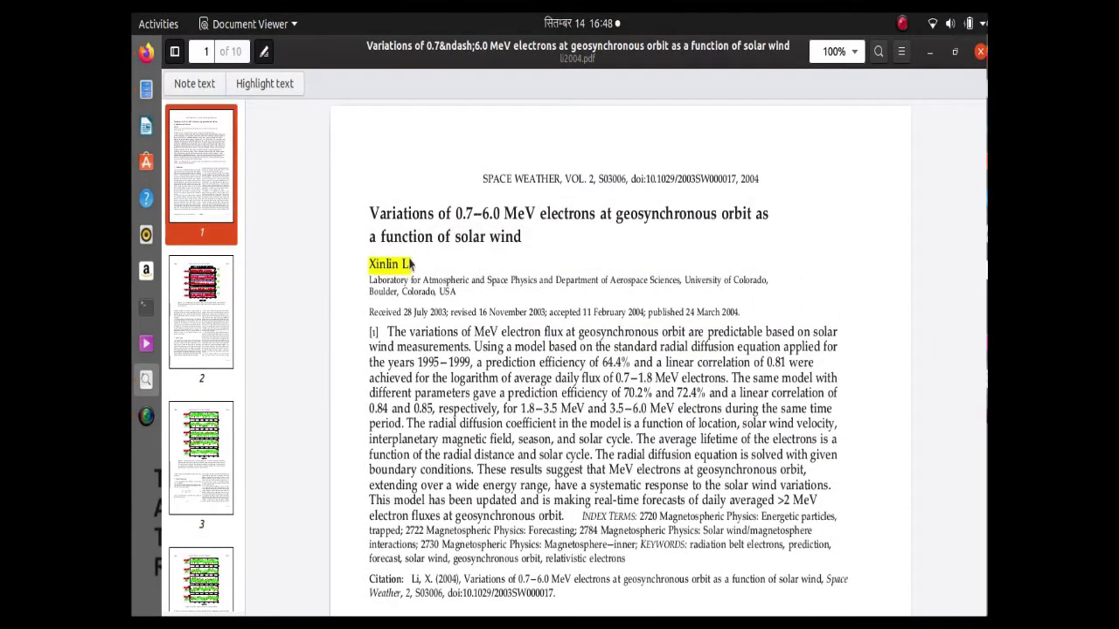
double_click(402, 263)
left_click(597, 276)
Step: Copy the title "Variations of 0.7–6.0 MeV electrons at geosynchronous orbit as a function of solar wind" and search for it on Google Scholar in Firefox
left_click_drag(368, 208, 522, 237)
key("ctrl+c")
right_click(510, 229)
key("Escape")
left_click(234, 85)
key("alt+Tab")
left_click(449, 302)
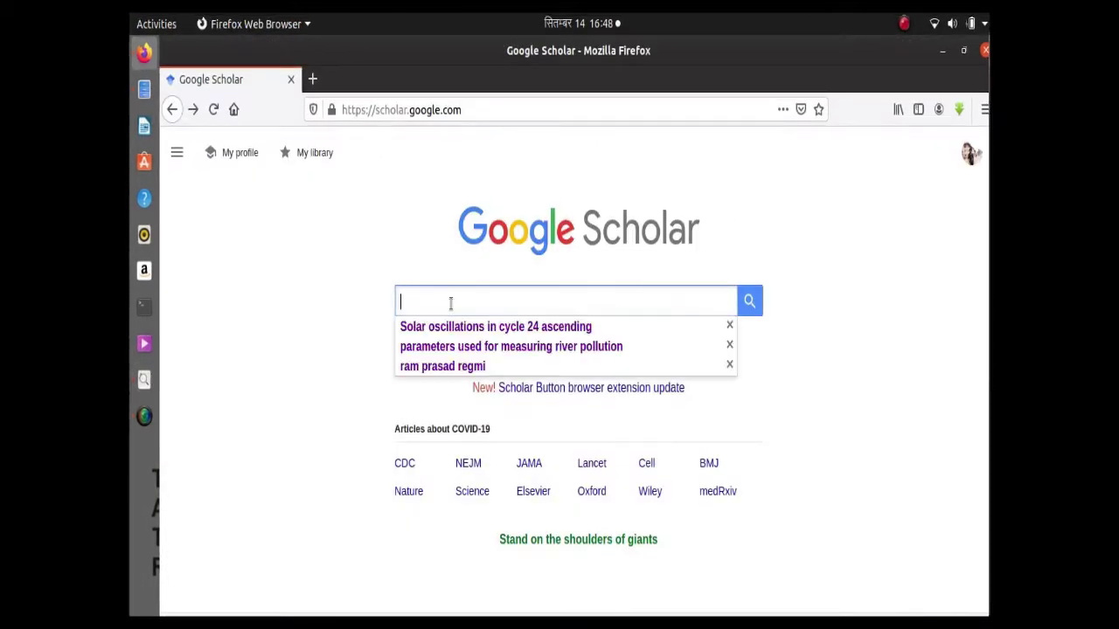
key("ctrl+v")
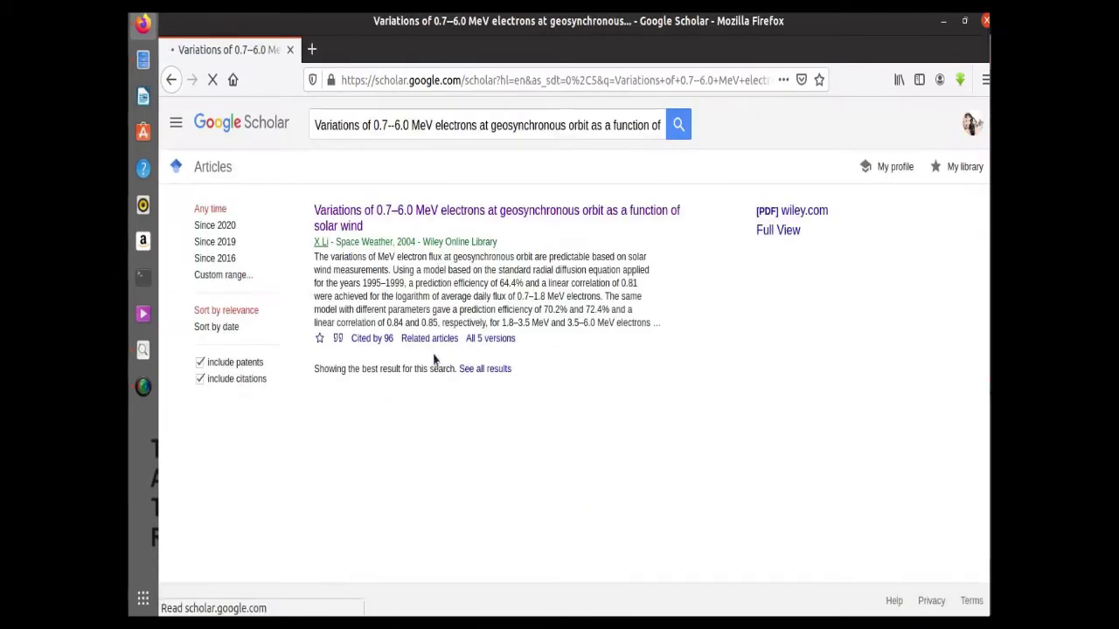
Step: Open the found article's Wiley Online Library page and look through its title, author, publication details and abstract
left_click(354, 255)
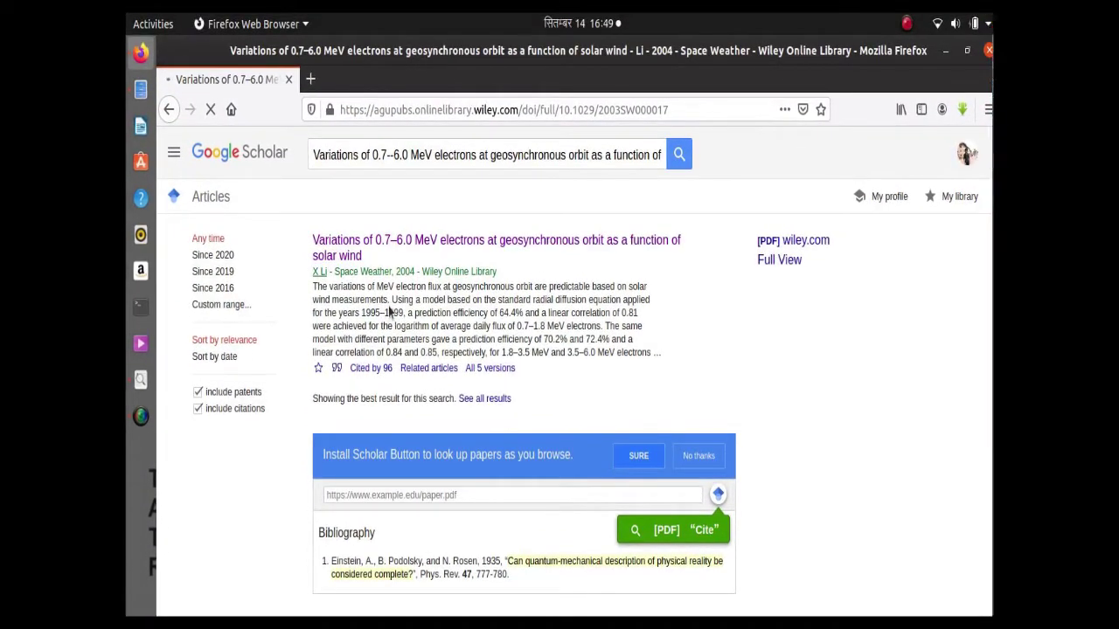
scroll(425, 318, "down", 2)
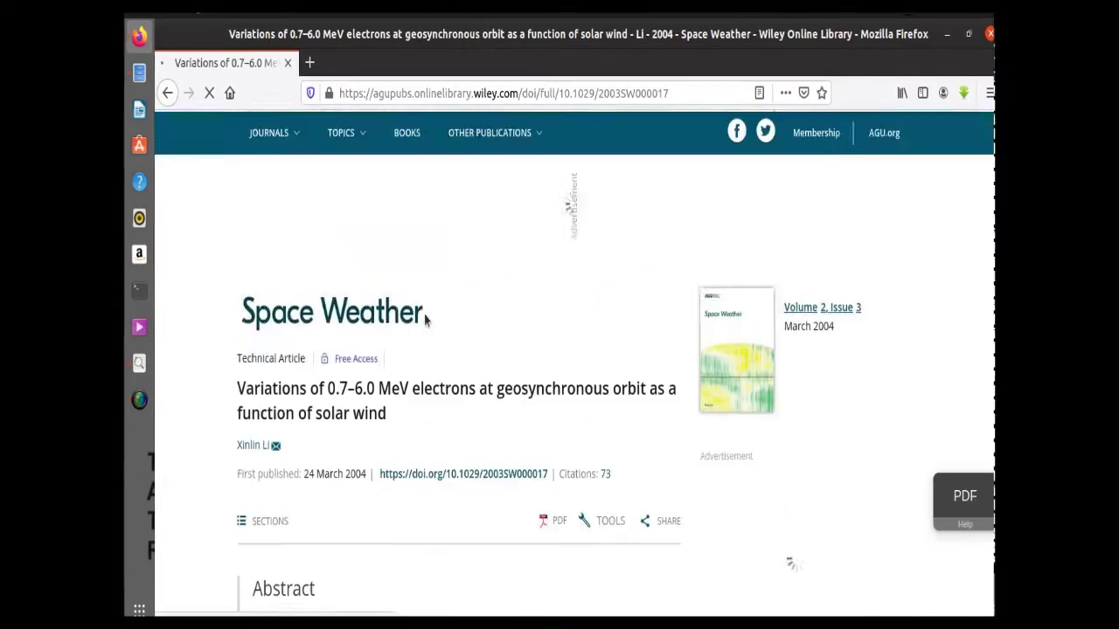
scroll(402, 306, "down", 4)
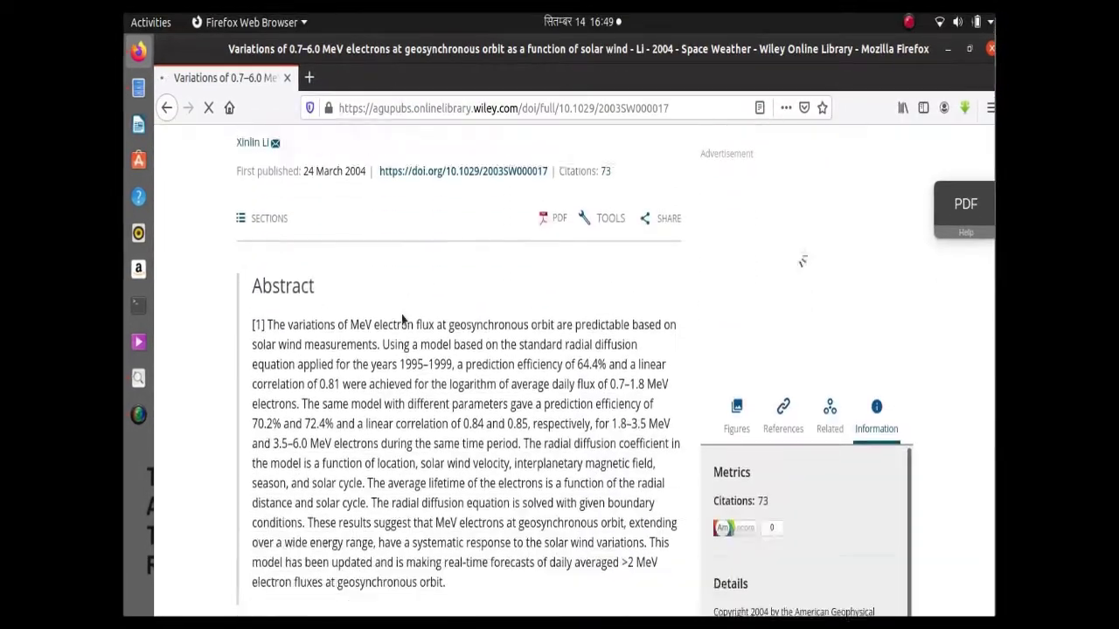
scroll(402, 318, "down", 3)
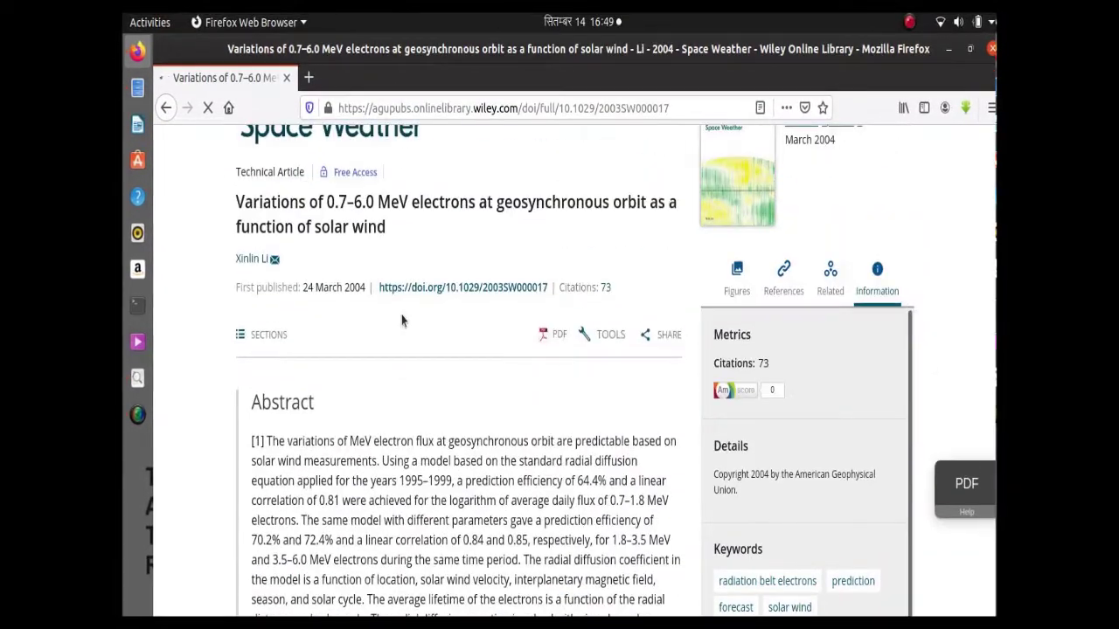
scroll(202, 238, "down", 10)
Step: Go back to the Google Scholar result, copy the paper's APA citation from its citation formats and close the Cite dialog
left_click(165, 109)
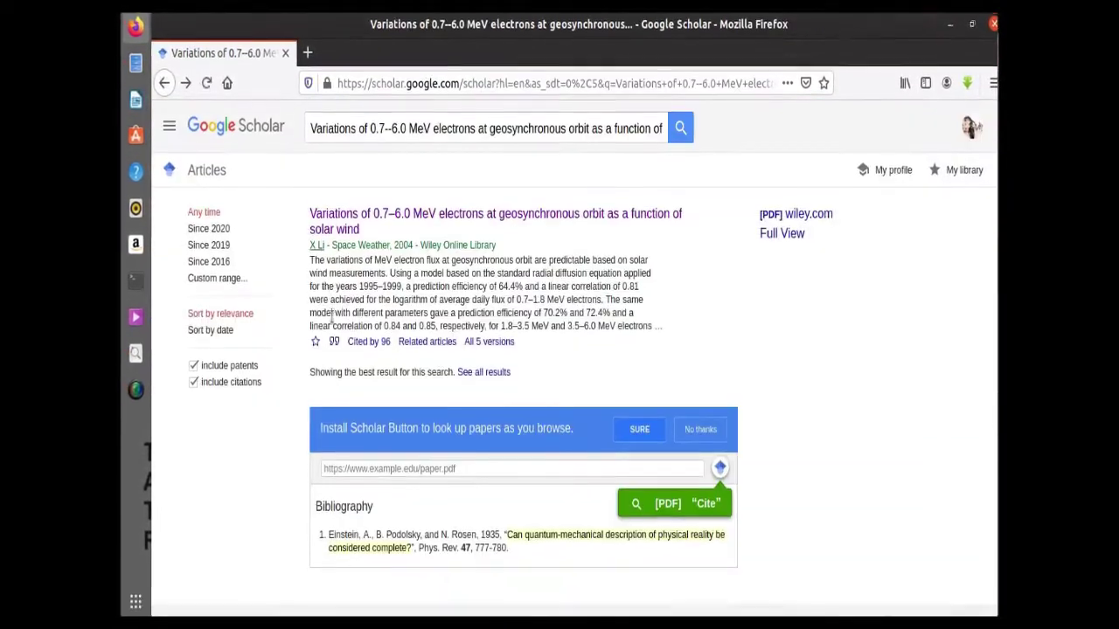
left_click(334, 367)
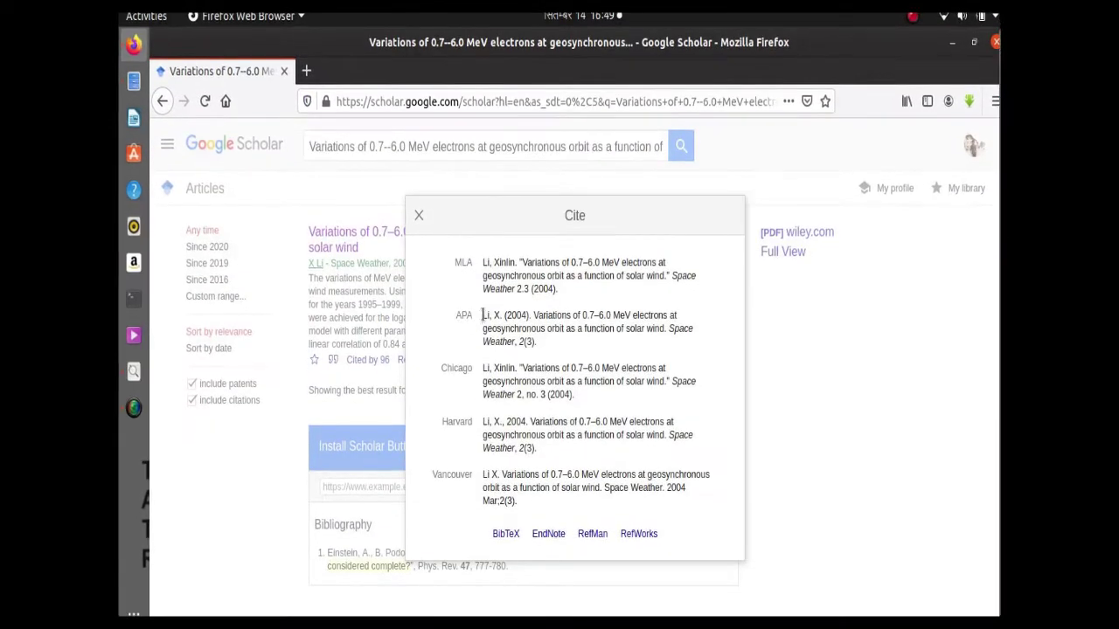
left_click_drag(481, 292, 536, 320)
right_click(535, 321)
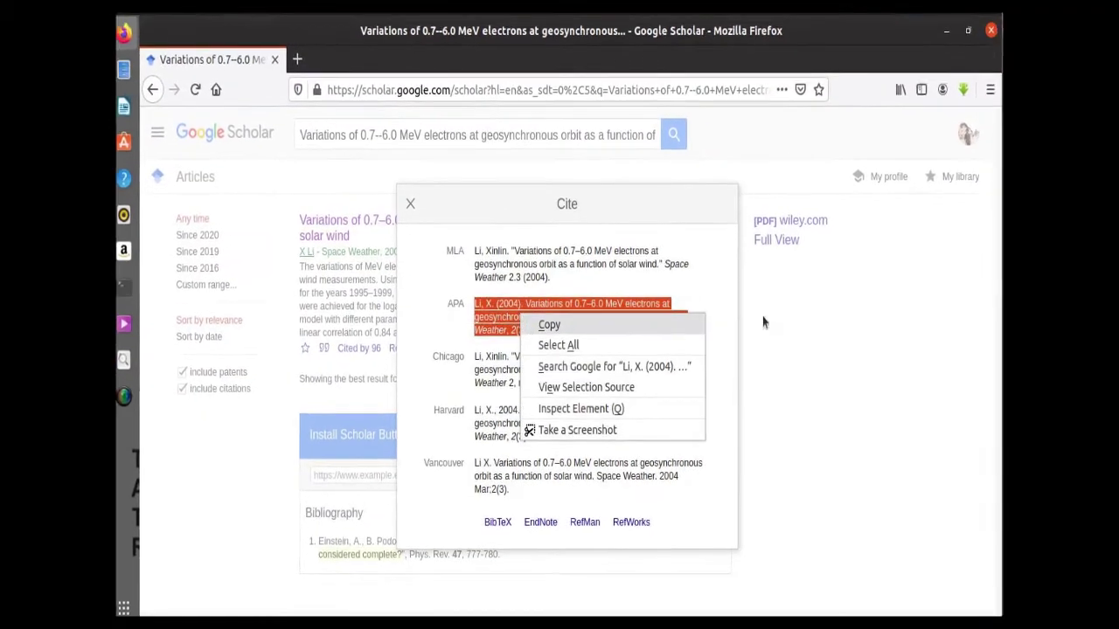
left_click(546, 324)
left_click(421, 194)
Step: Switch to li2004.pdf in Document Viewer, paste the APA citation into the note on the highlighted author's name and close the note
left_click(130, 89)
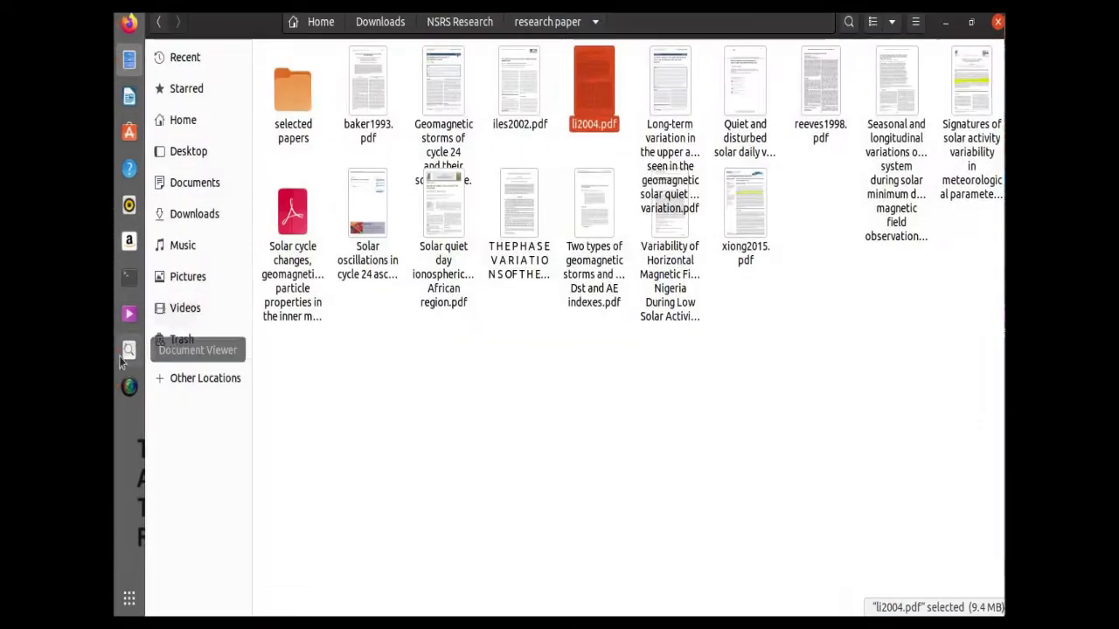
left_click(130, 379)
left_click(378, 268)
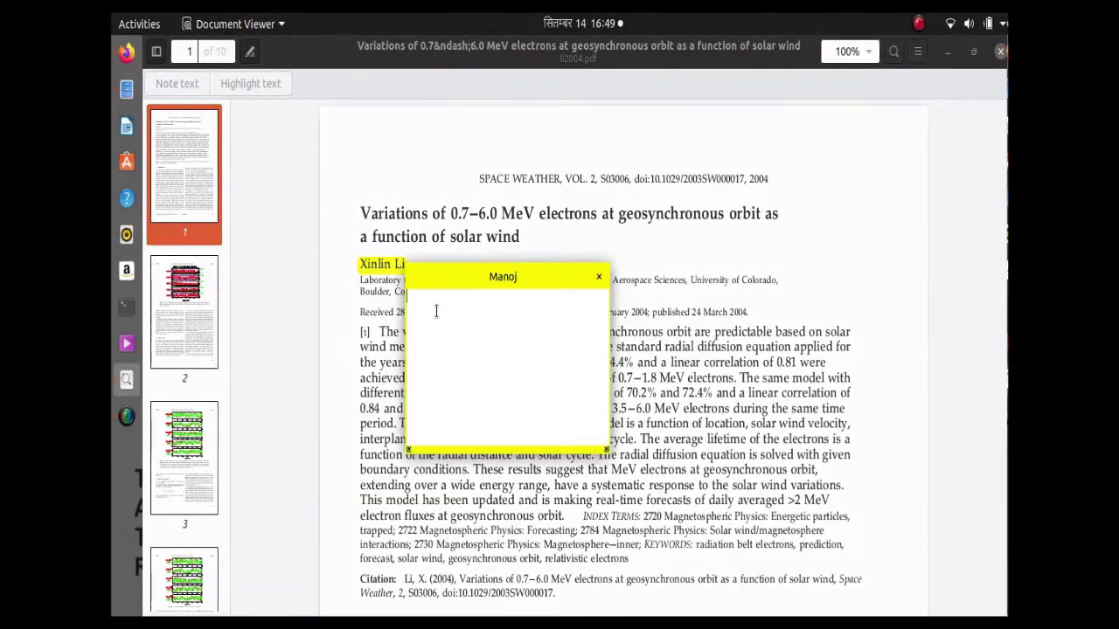
key("ctrl+v")
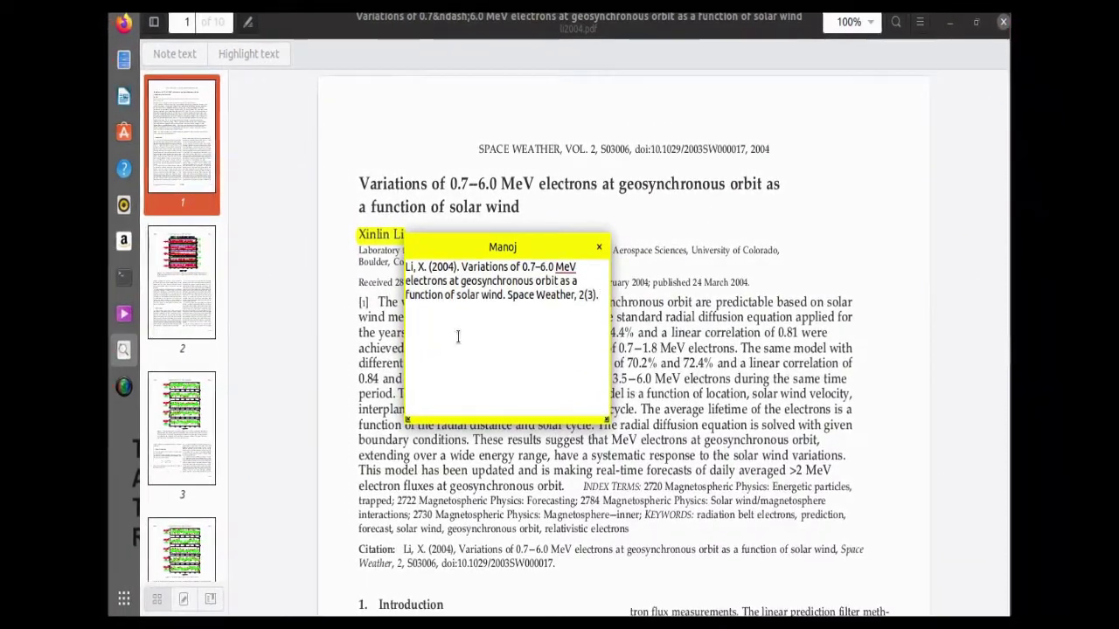
key("Escape")
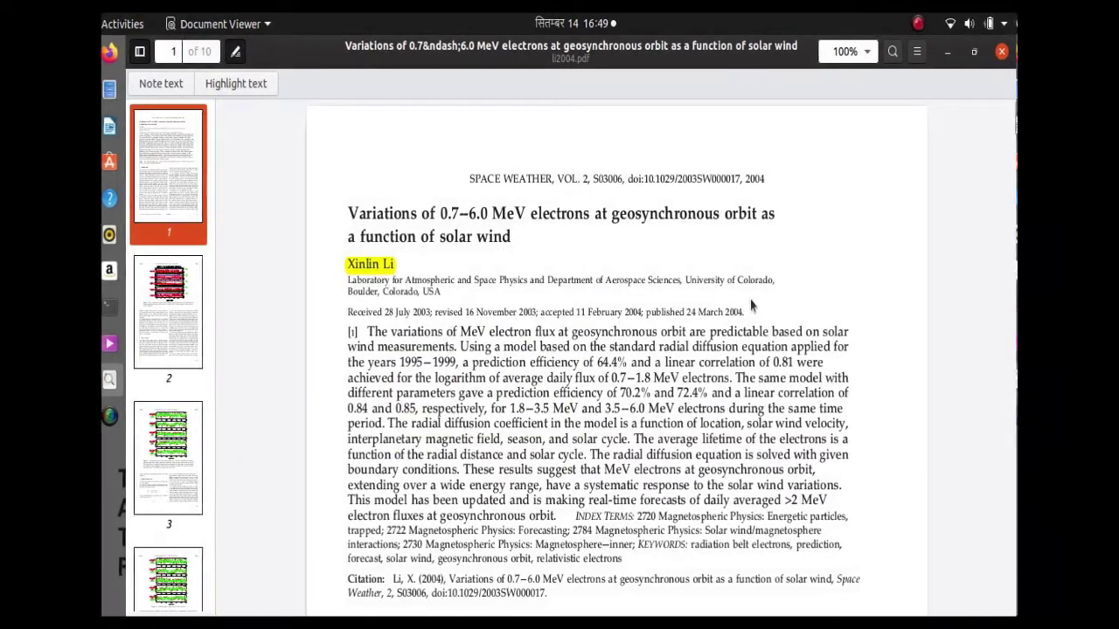
Step: Save the annotated li2004.pdf over the existing file in the research paper folder
key("ctrl+s")
left_click(888, 51)
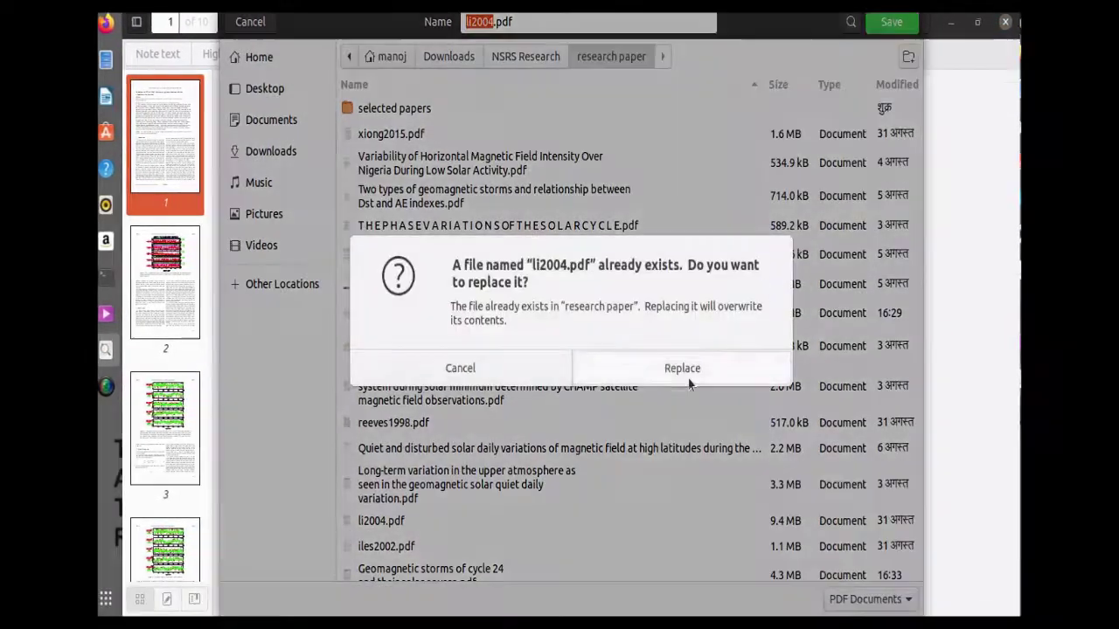
key("Return")
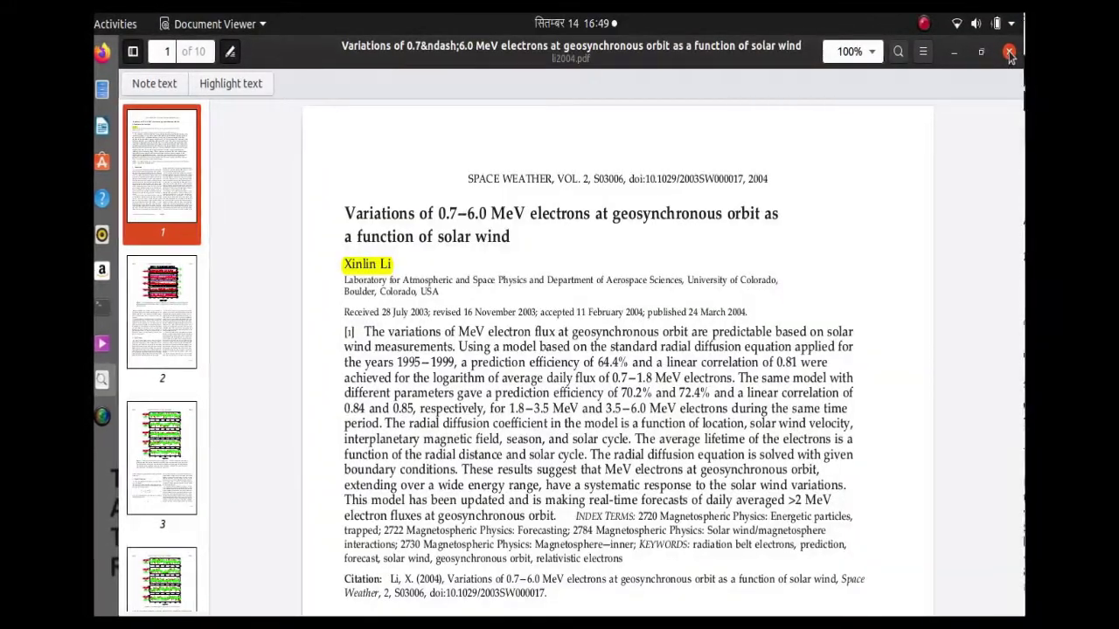
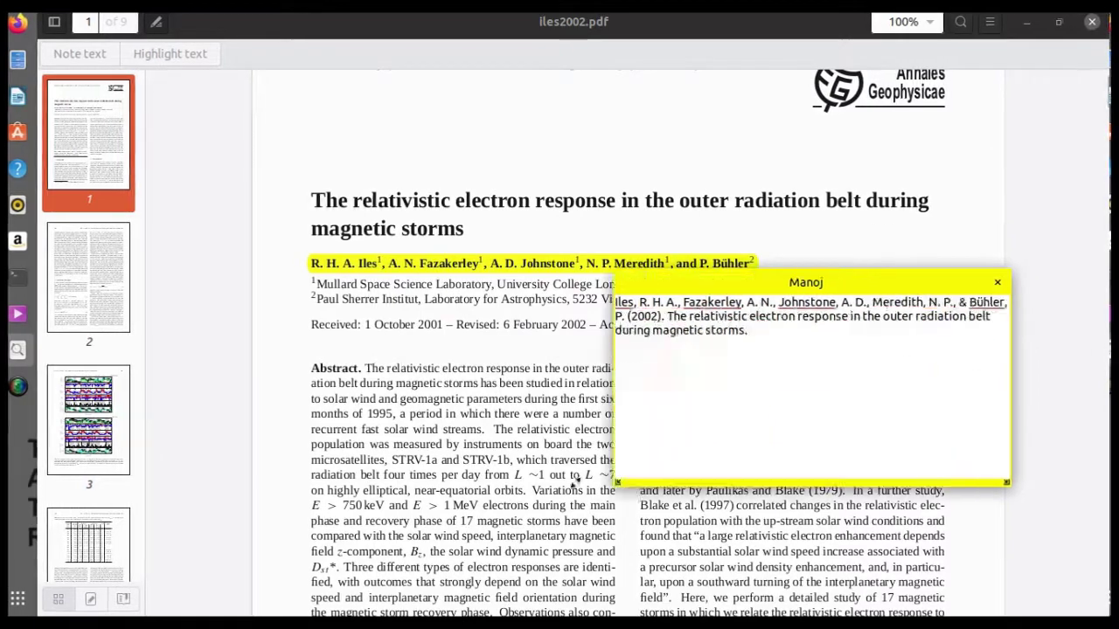
Step: Reposition and enlarge the citation note in iles2002.pdf, check the author names in the citation and close the note
left_click_drag(372, 281, 371, 316)
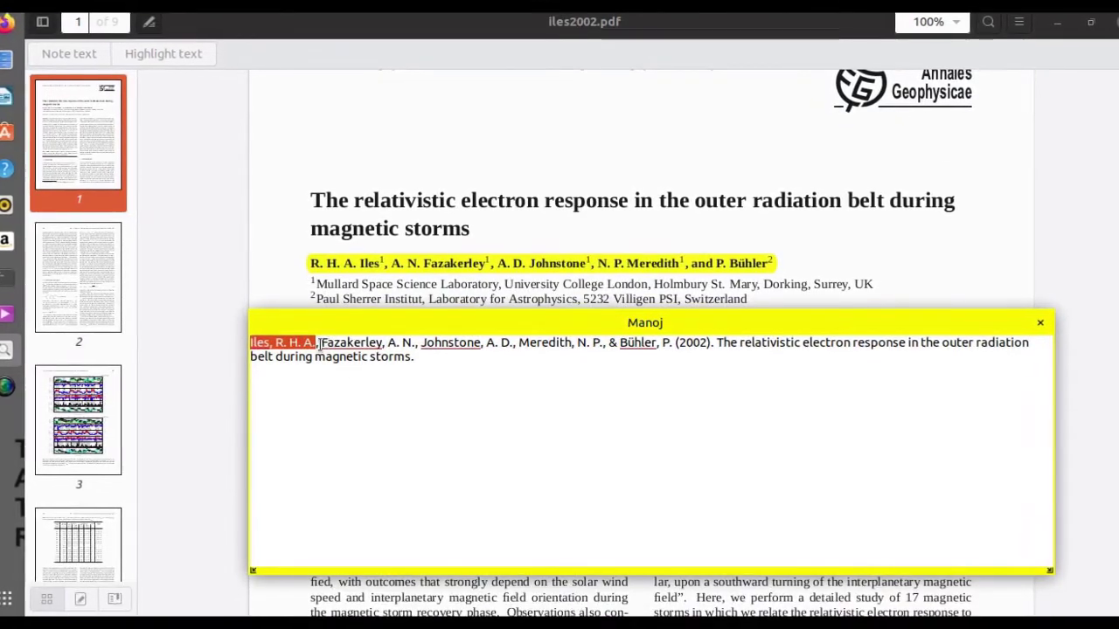
left_click_drag(320, 343, 411, 342)
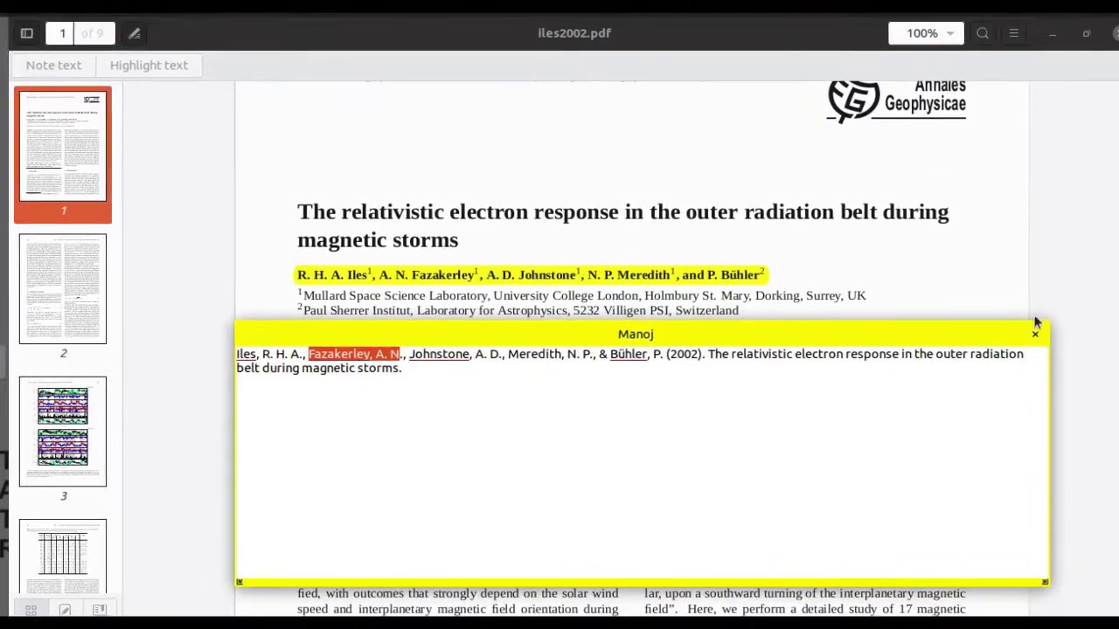
left_click(514, 298)
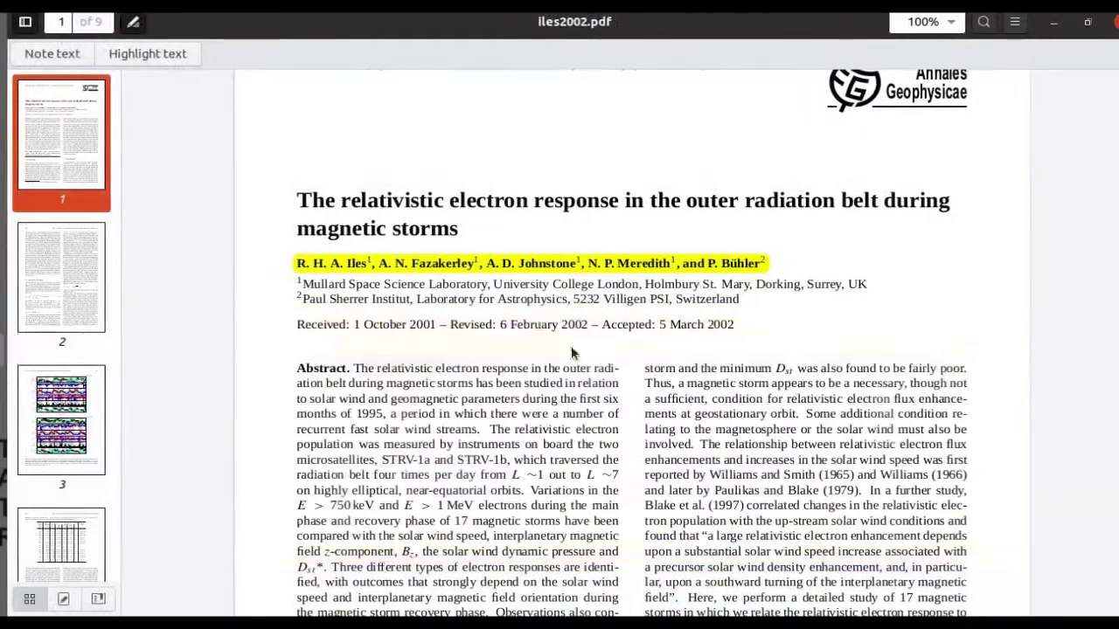
Step: Save the annotated iles2002.pdf over the existing file in the research paper folder
key("ctrl+s")
key("Return")
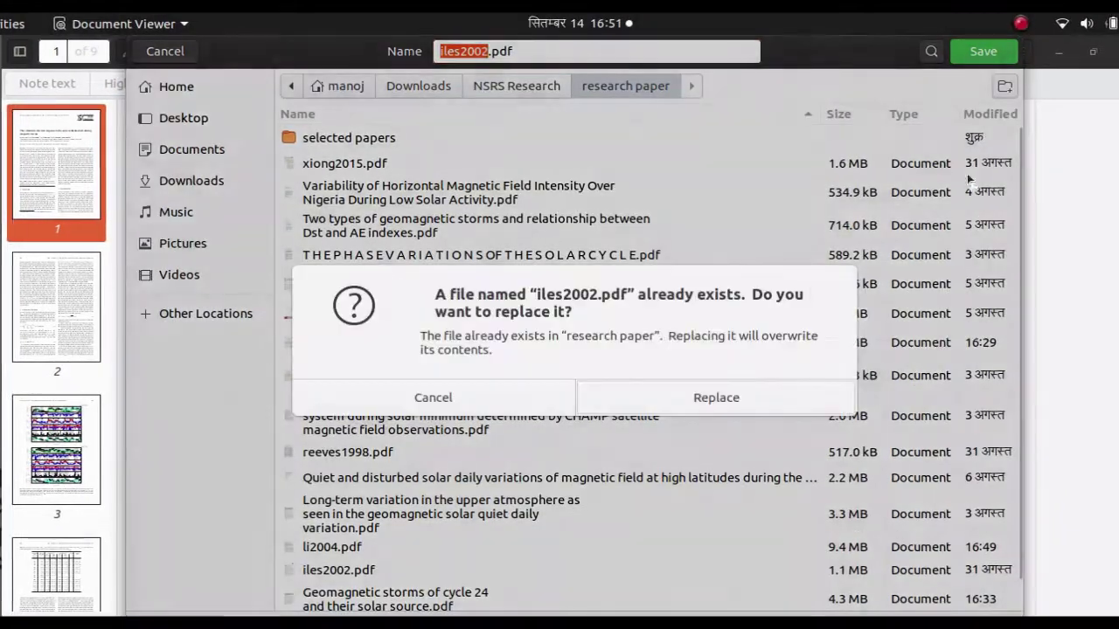
left_click(717, 394)
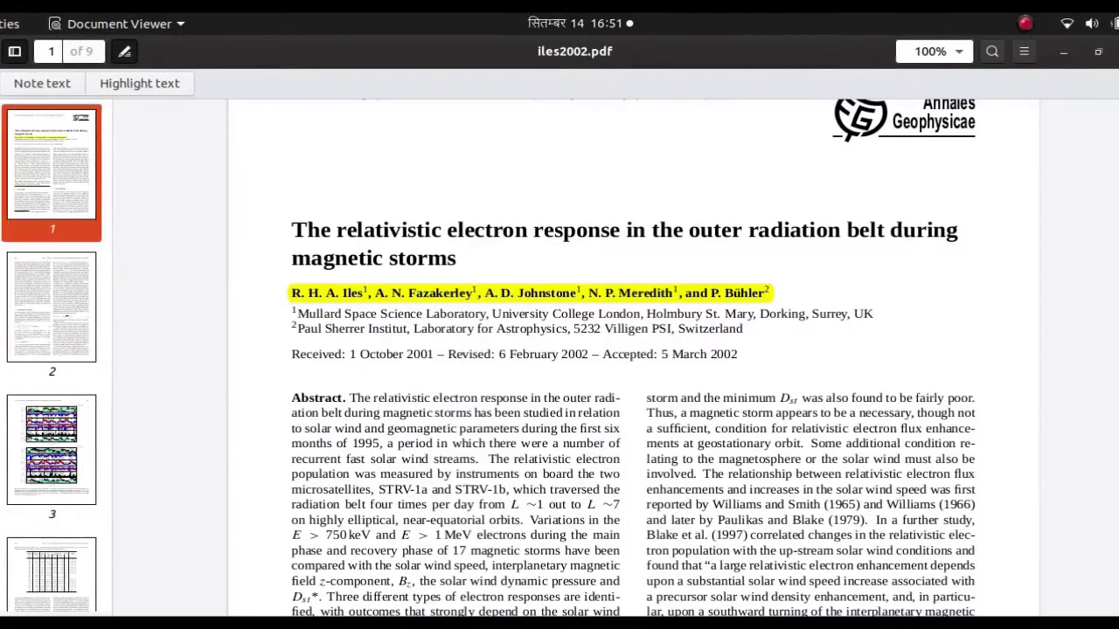
Step: Reopen iles2002.pdf from the research paper folder in Files, check the citation note on the highlighted authors and close the note
key("alt+Tab")
key("alt+Tab")
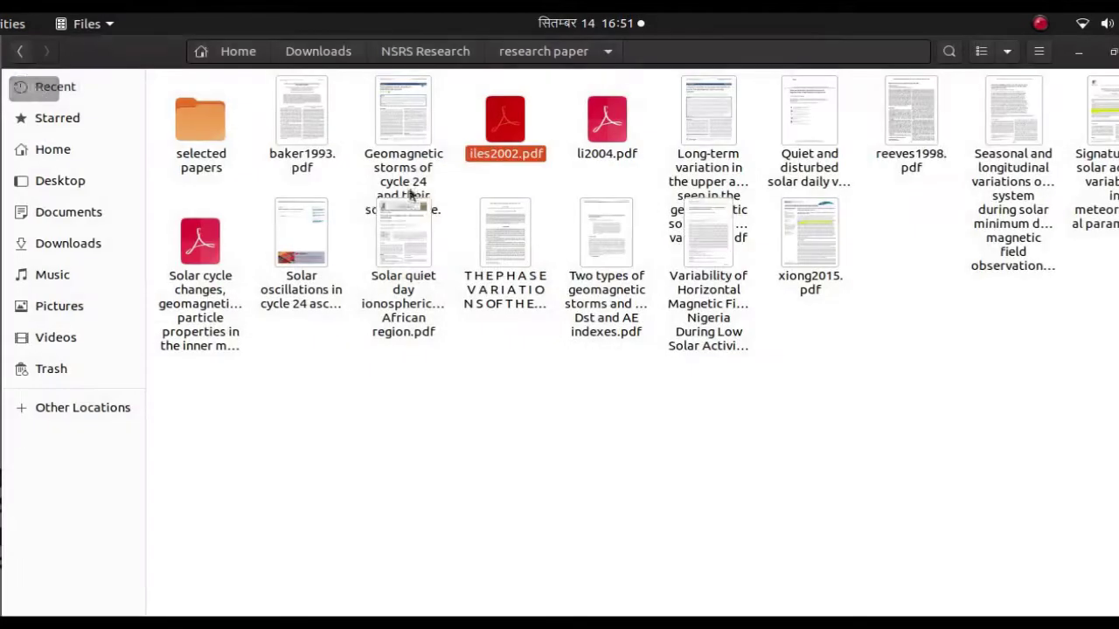
double_click(530, 115)
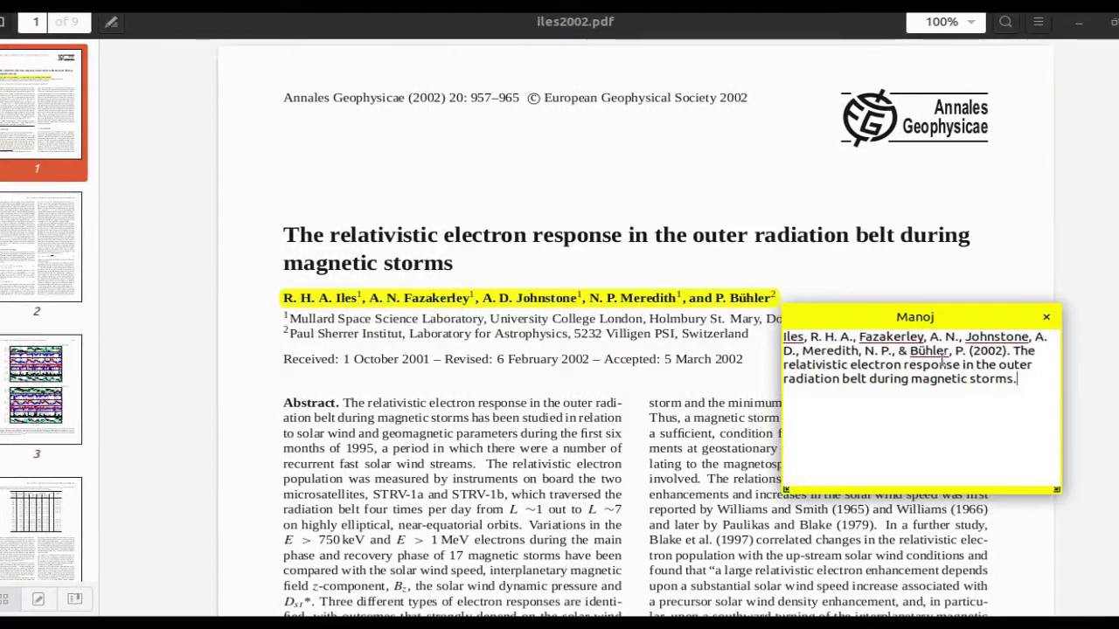
left_click(1047, 317)
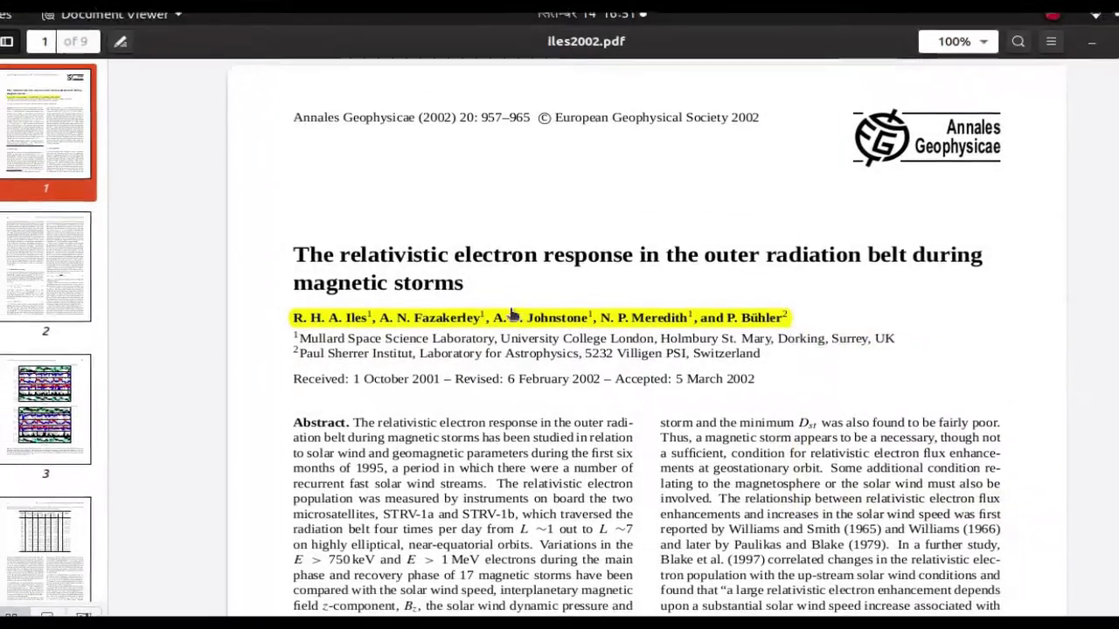
mouse_move(501, 301)
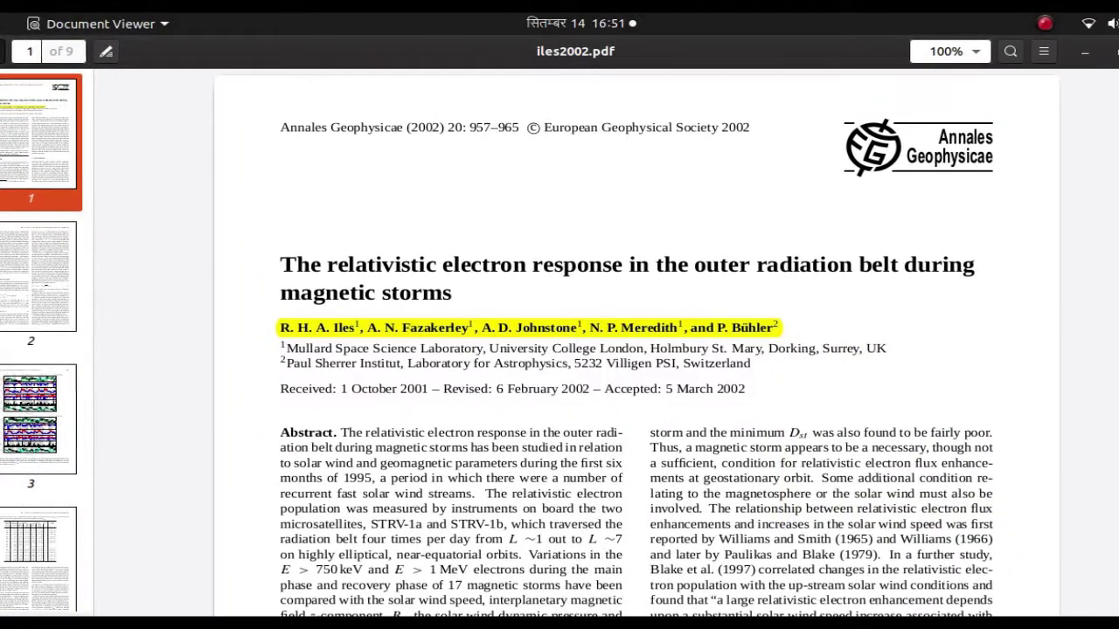
Step: Close iles2002.pdf, open baker1993.pdf, and copy and highlight the title "Satellite and rocket studies of relativistic electrons and their influence on the middle atmosphere"
key("ctrl+w")
double_click(292, 131)
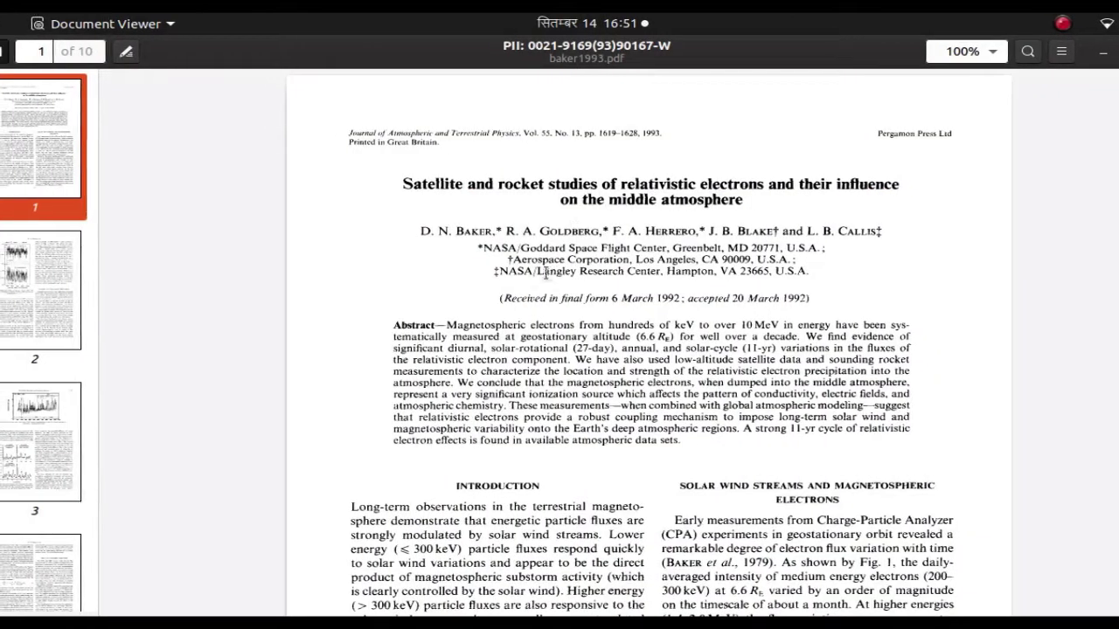
left_click_drag(519, 184, 847, 214)
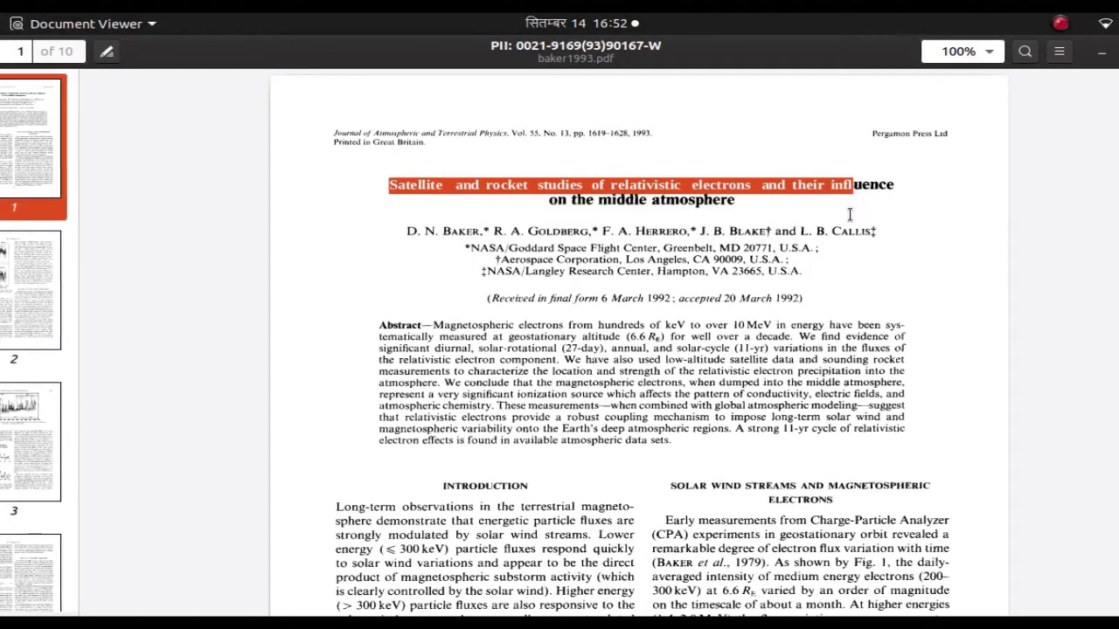
right_click(626, 197)
left_click(680, 295)
left_click(105, 50)
left_click(136, 93)
Step: Switch to Firefox and search Google Scholar for the copied title of the baker1993.pdf paper
key("alt+Tab")
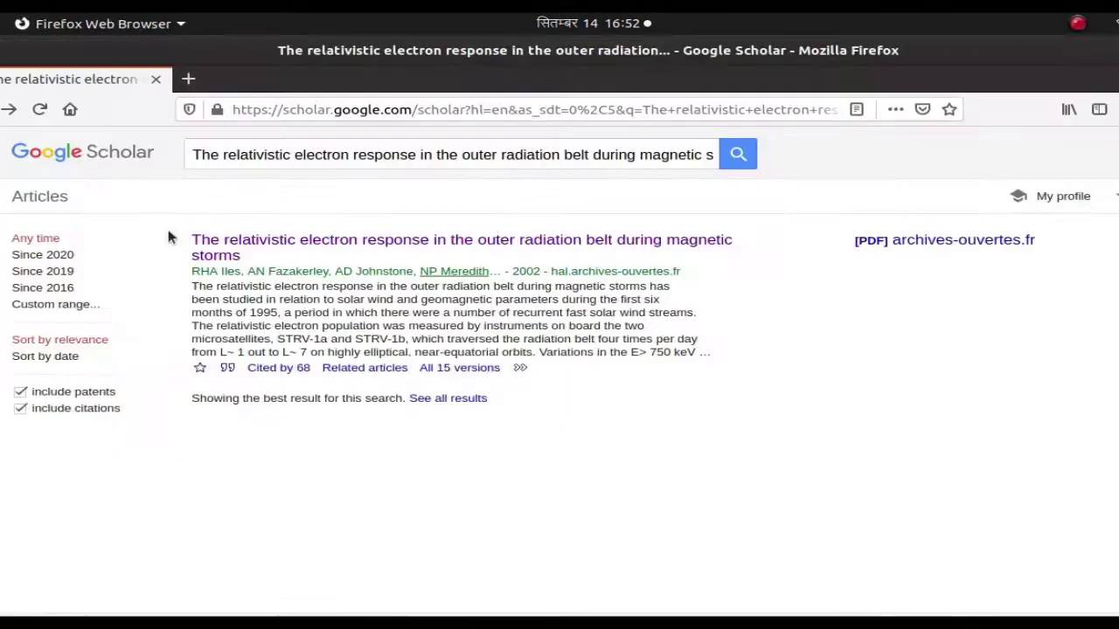
left_click(7, 109)
left_click(350, 295)
key("ctrl+v")
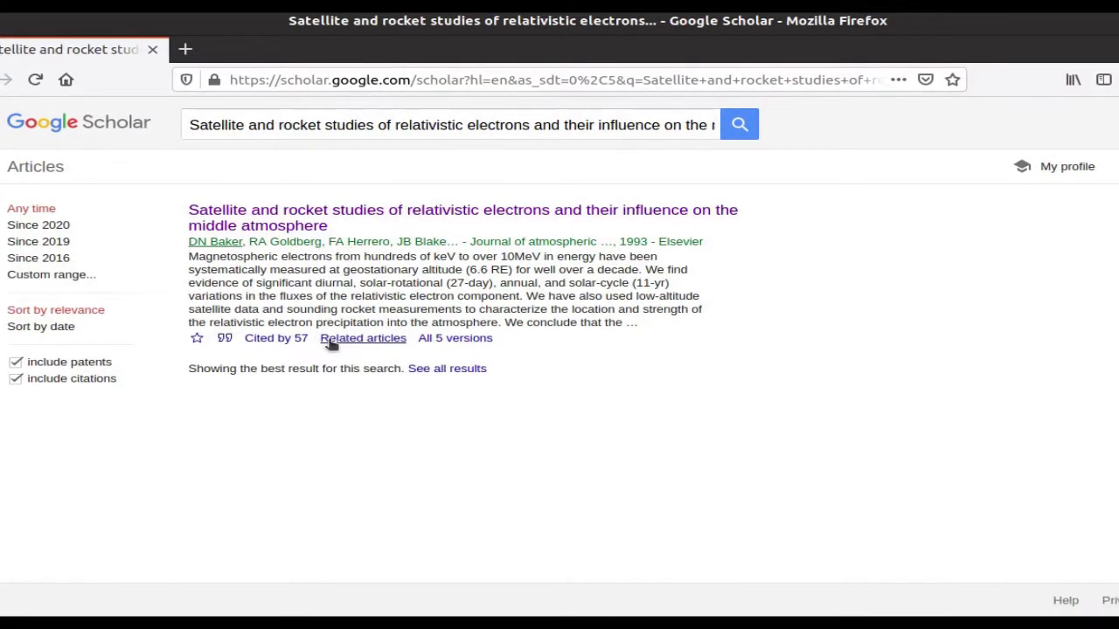
Step: Open the citation formats of the found article, copy its APA citation and close the Cite dialog
left_click(224, 339)
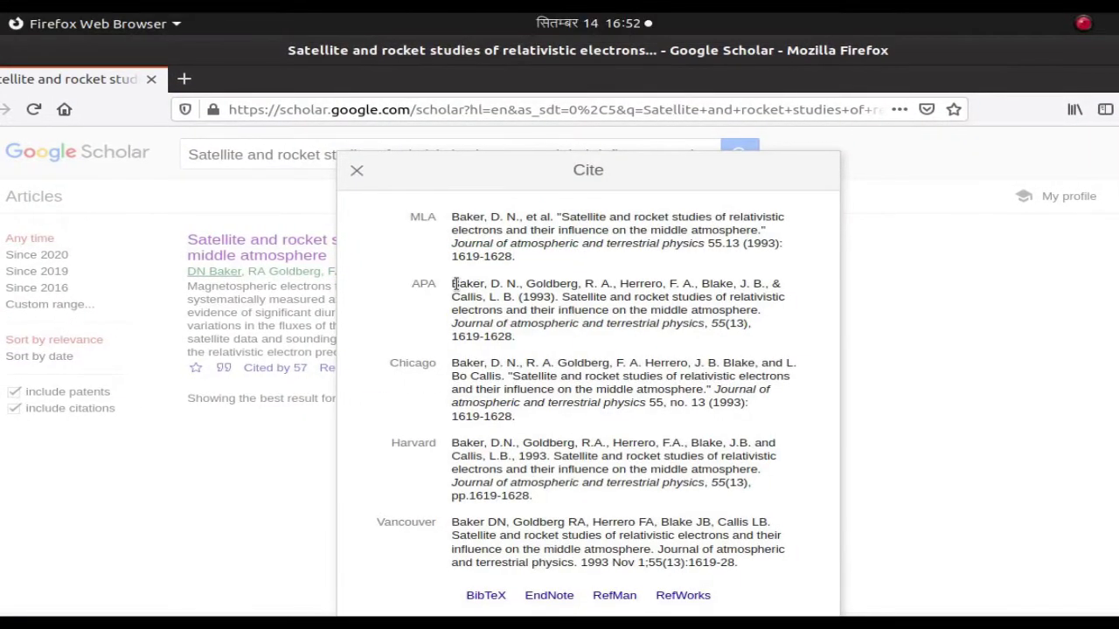
left_click_drag(453, 283, 515, 338)
right_click(511, 312)
left_click(534, 320)
left_click(356, 169)
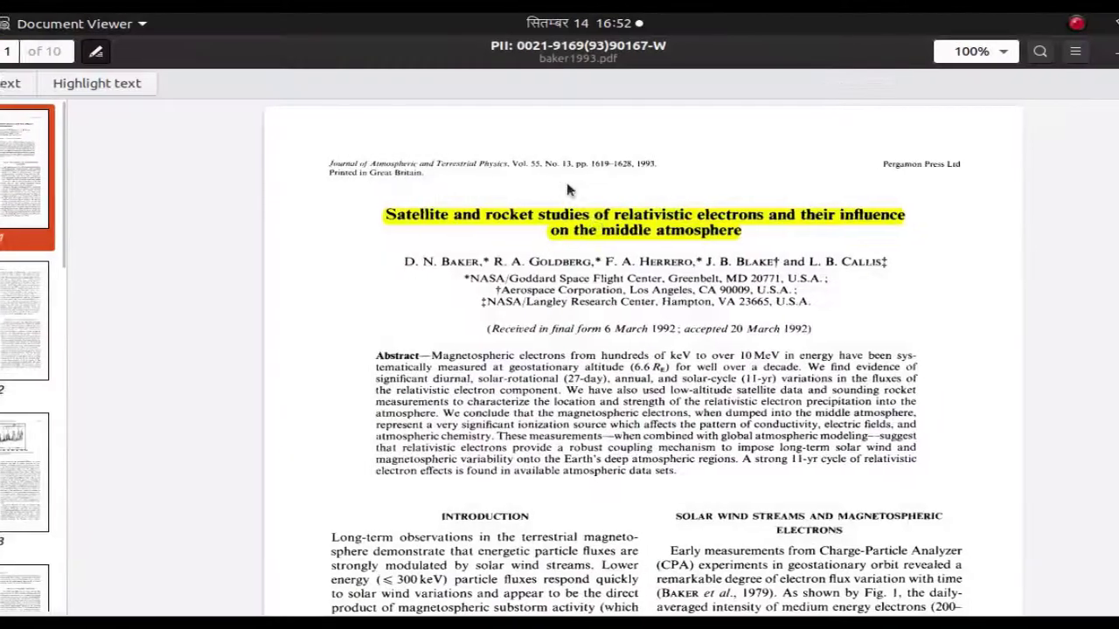
Step: In baker1993.pdf in Document Viewer, paste the APA citation into the highlighted title's note, enlarge and reposition the note, and close it
key("ctrl+v")
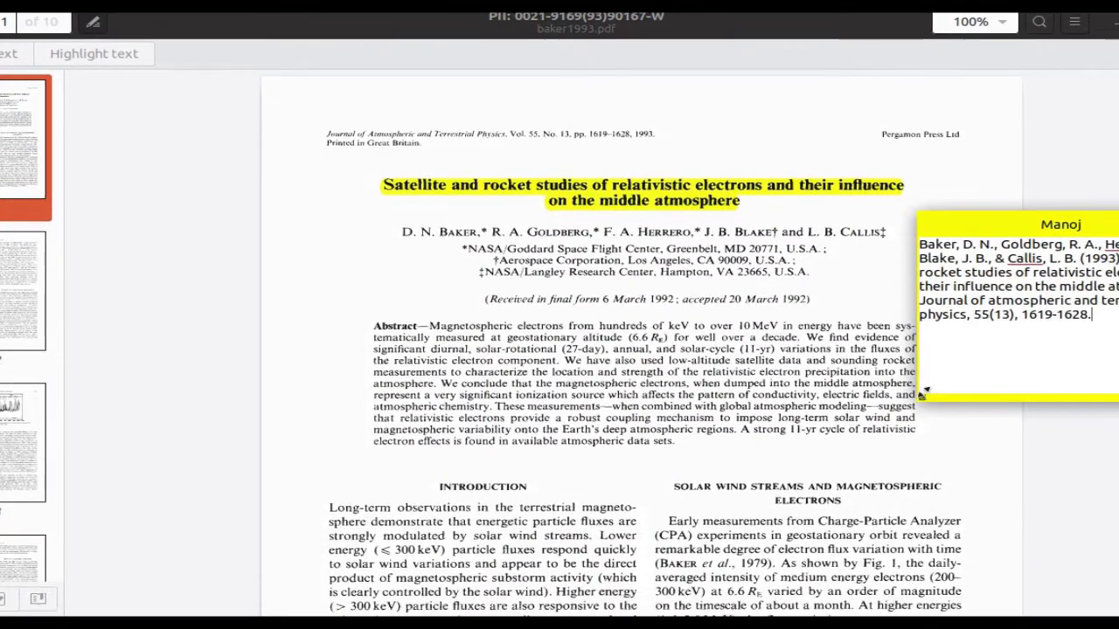
left_click_drag(811, 411, 273, 462)
left_click_drag(562, 227, 449, 294)
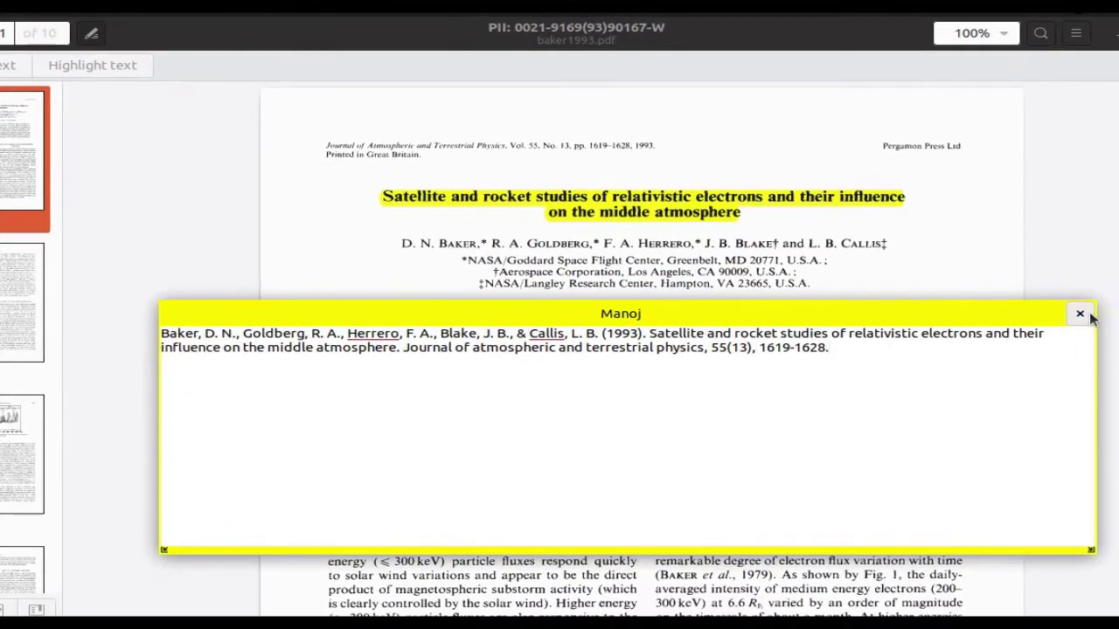
left_click(1086, 331)
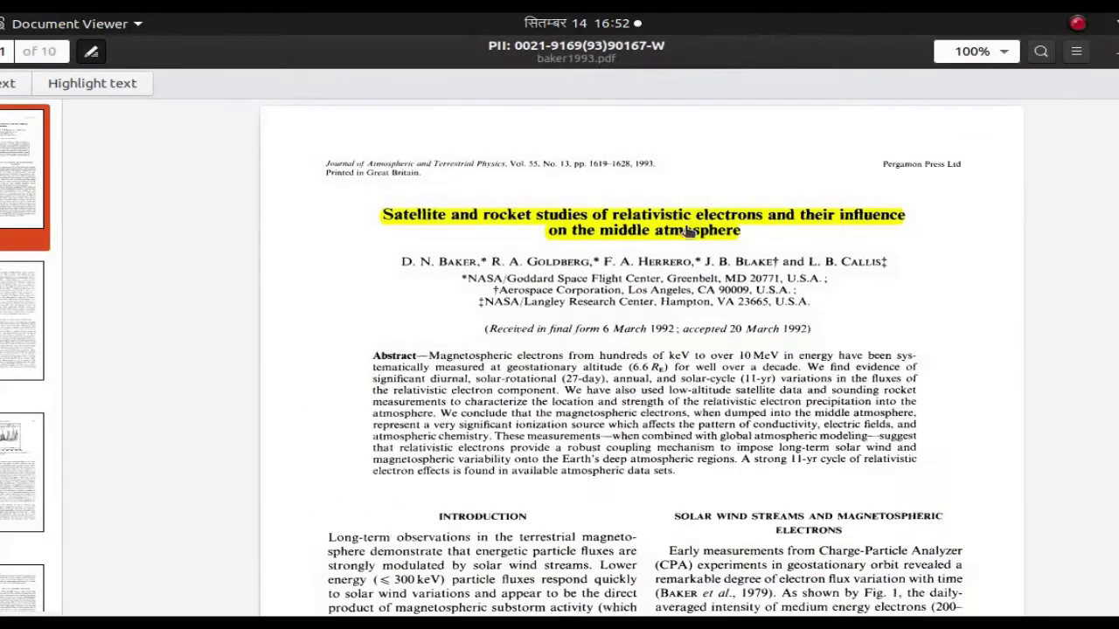
Step: Reopen the highlighted title's note, add the line "for citation:" and a blank line above the citation, and close the note
left_click(667, 226)
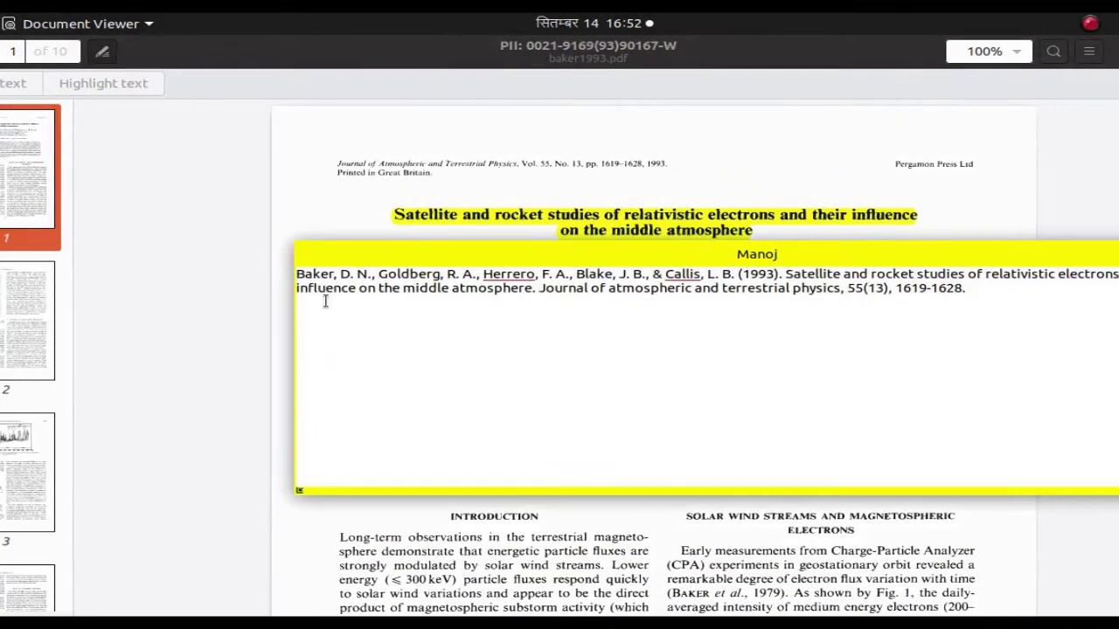
key("Return")
key("Return")
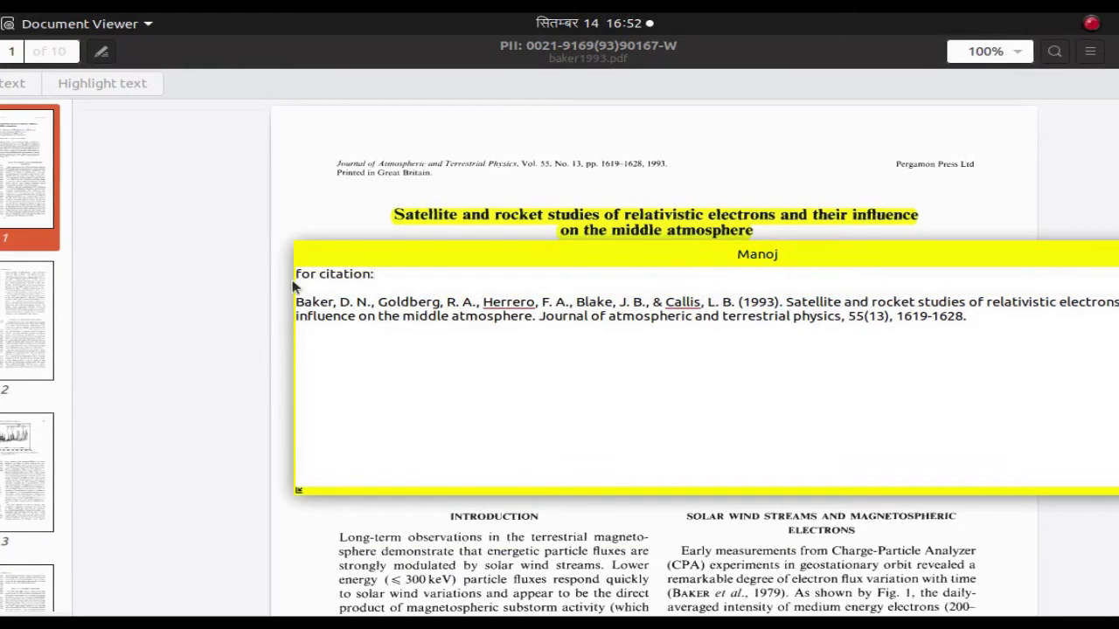
key("BackSpace")
key("Return")
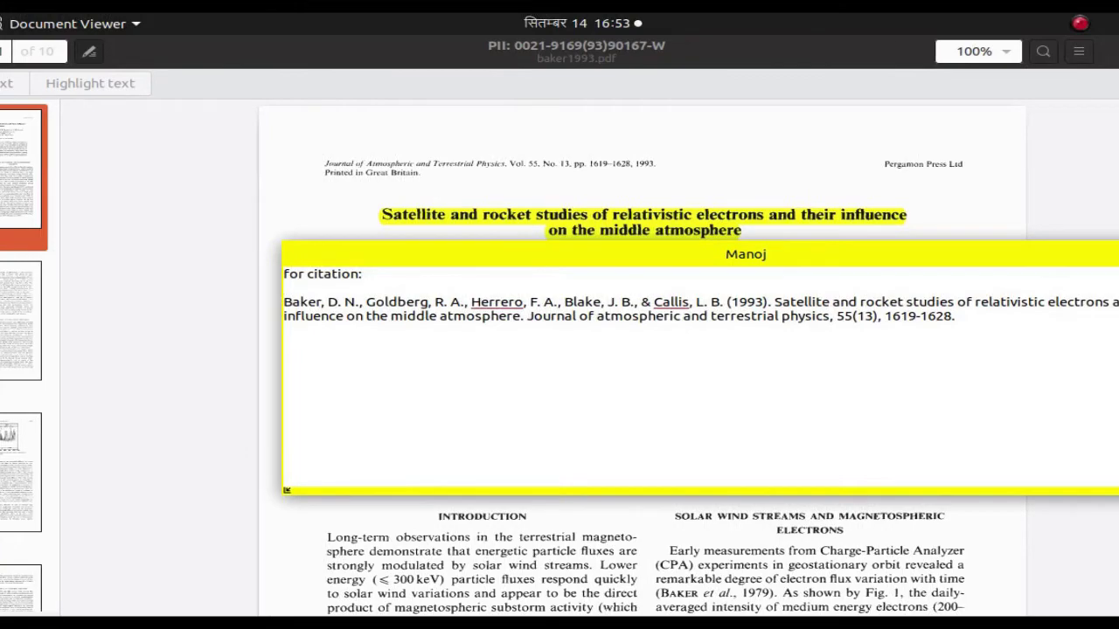
left_click(608, 216)
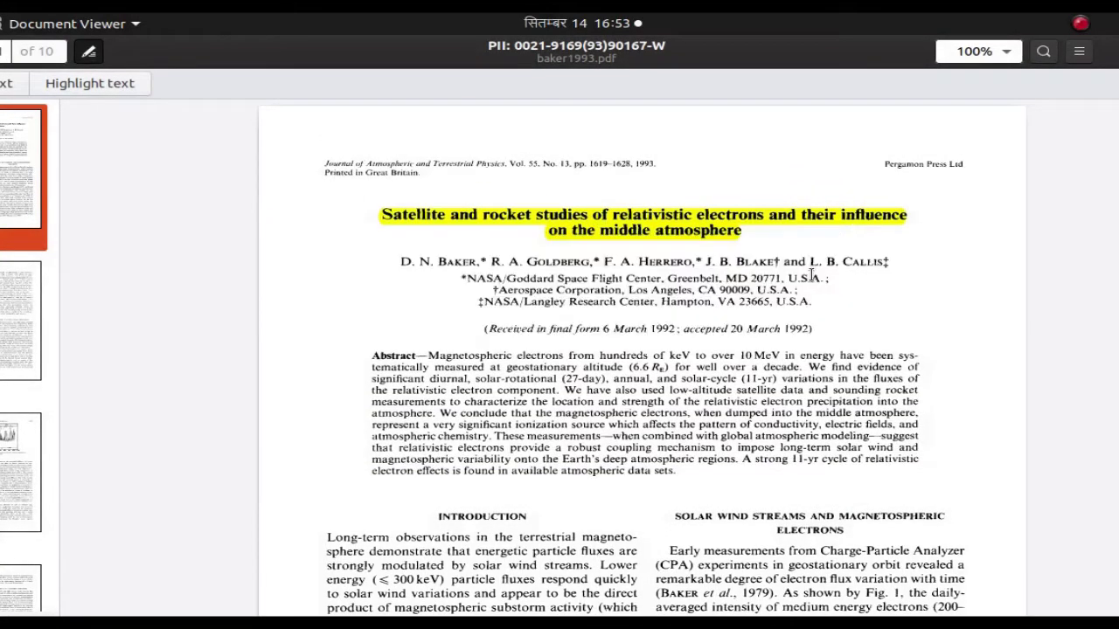
Step: Save the annotated baker1993.pdf over the existing file in the research paper folder and reopen it from Files
key("ctrl+s")
left_click(1068, 45)
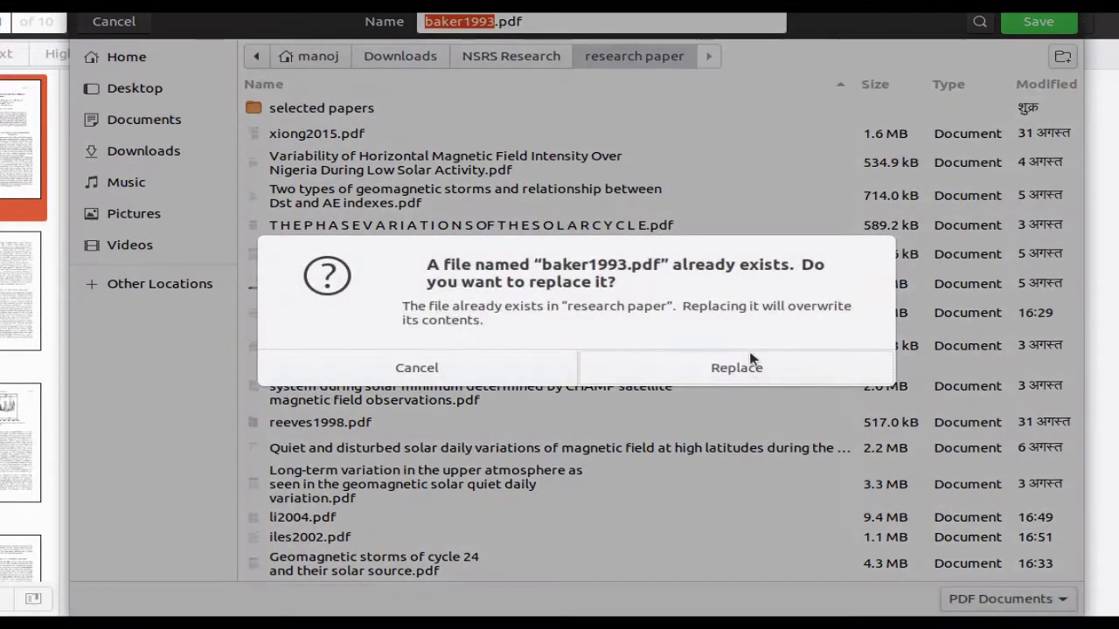
left_click(751, 367)
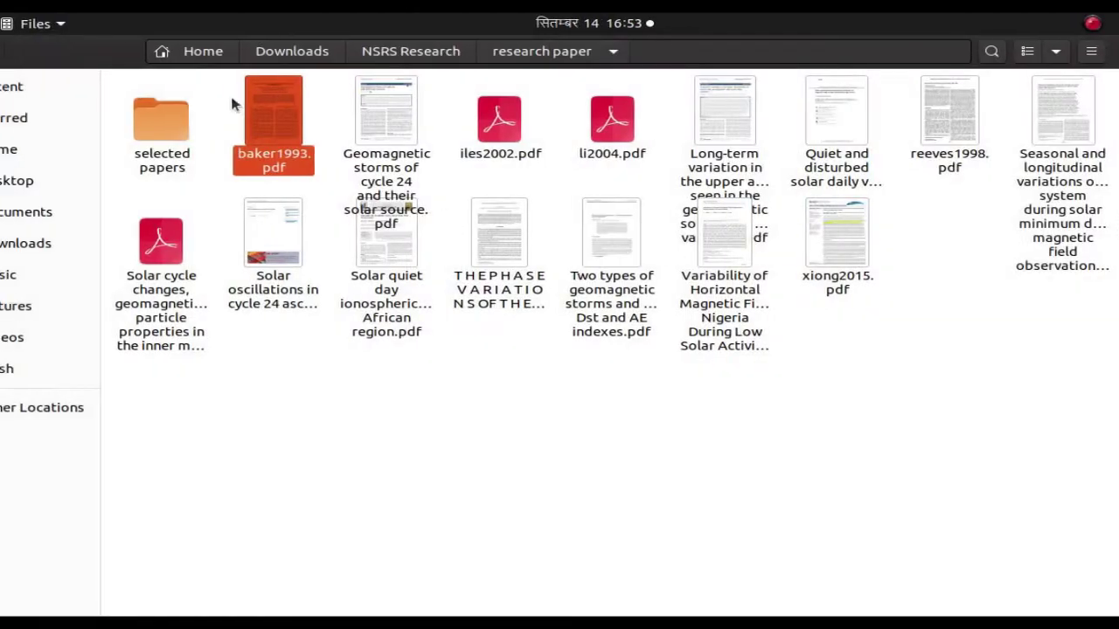
left_click(233, 120)
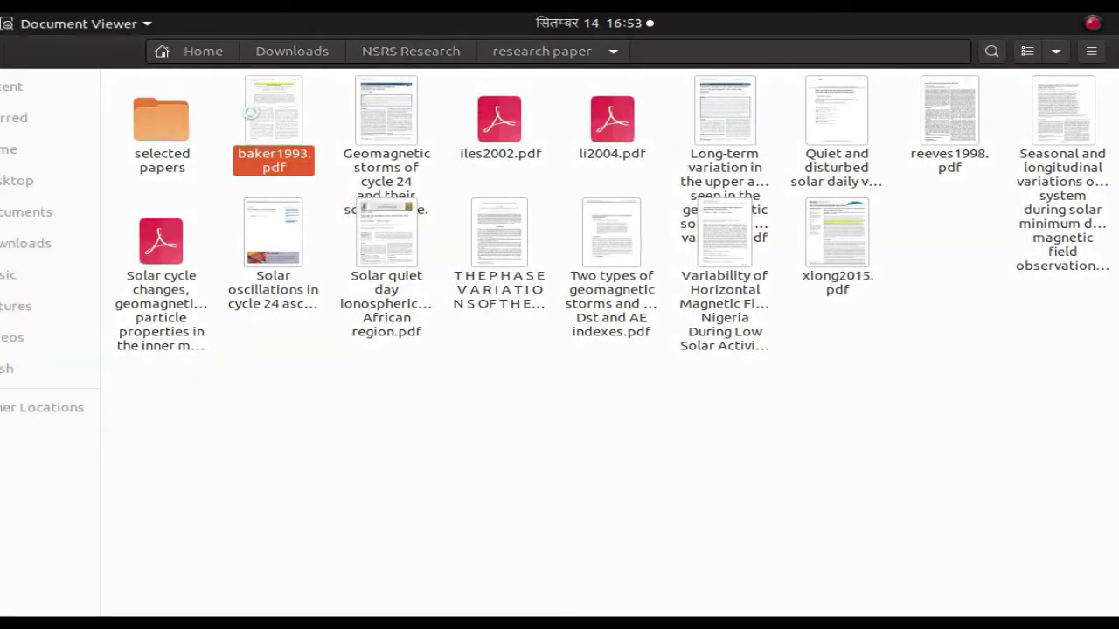